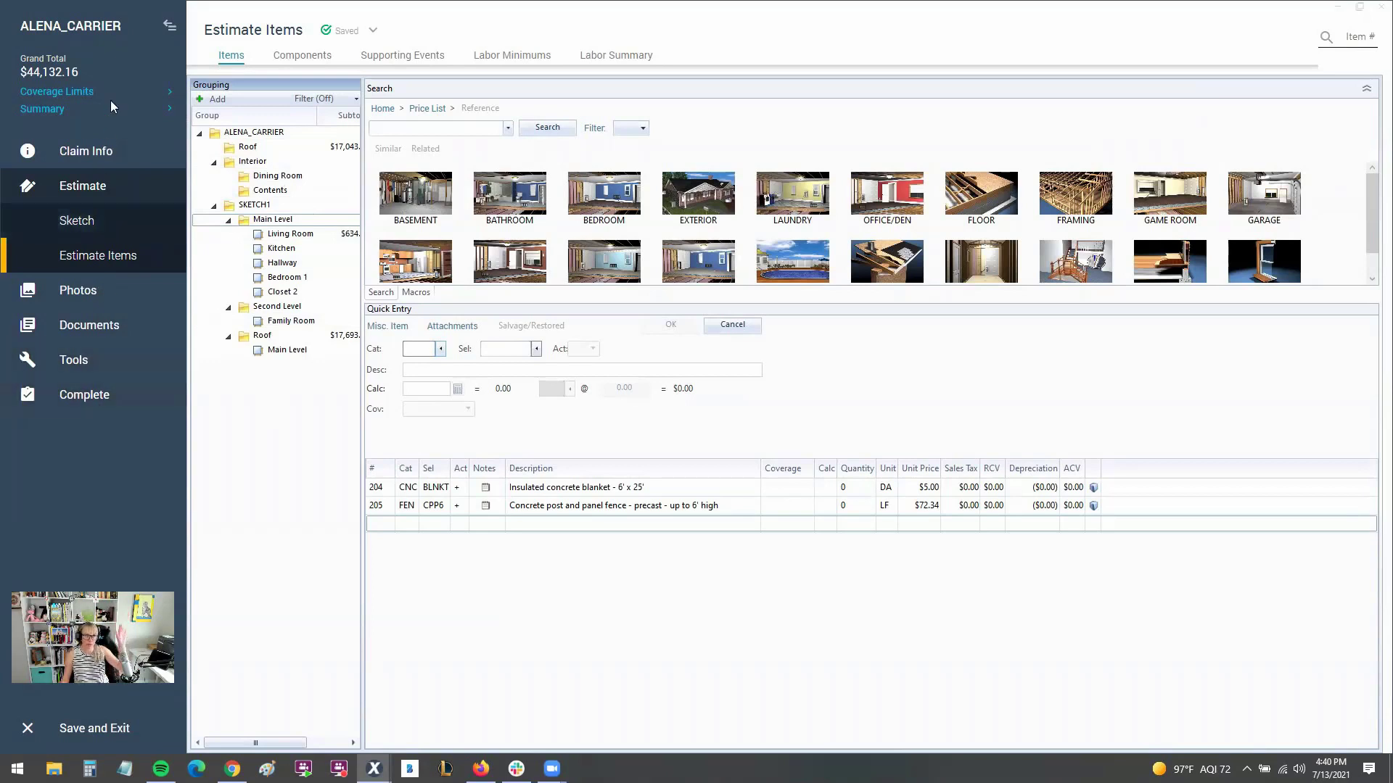
Step: Collapse and re-expand the navigation panel, then operate the top-right toolbar control several times
left_click(169, 25)
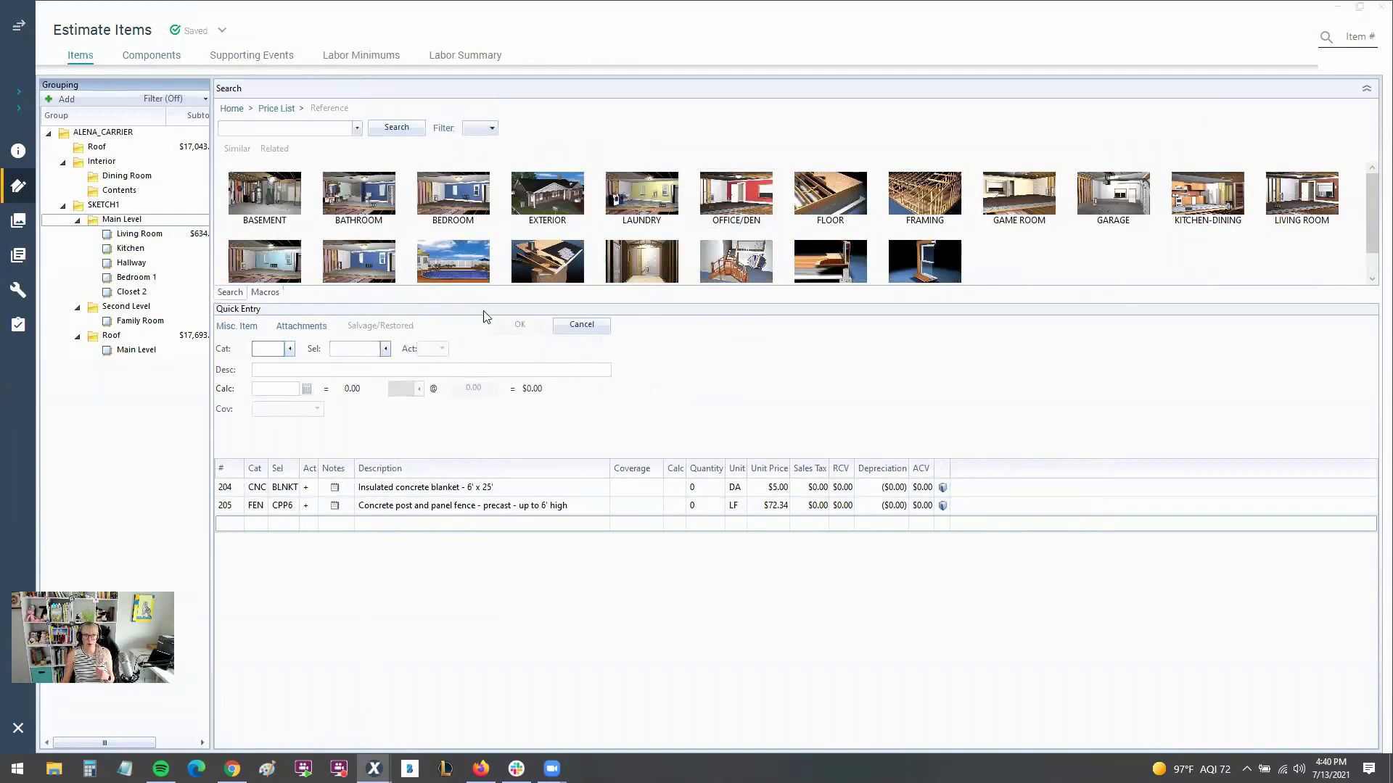
left_click(19, 28)
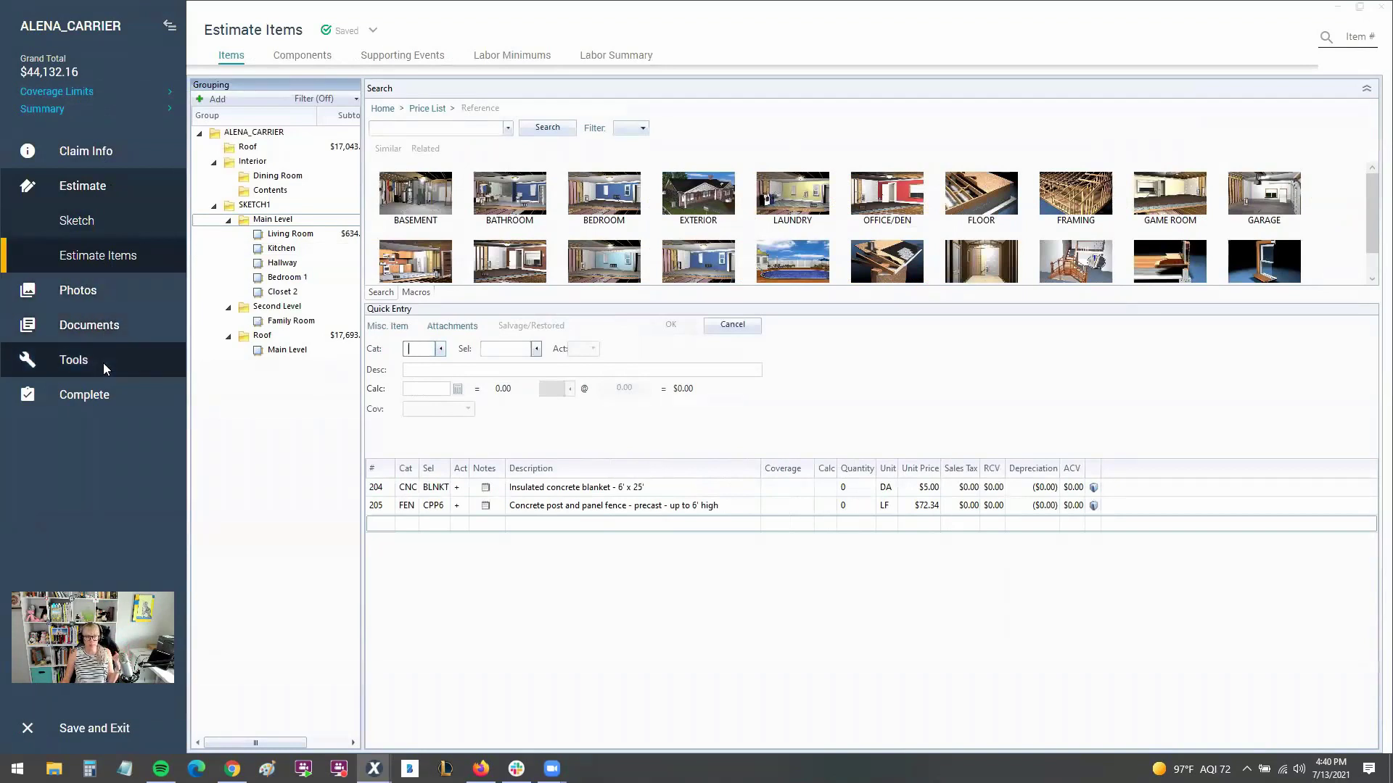
left_click(1278, 62)
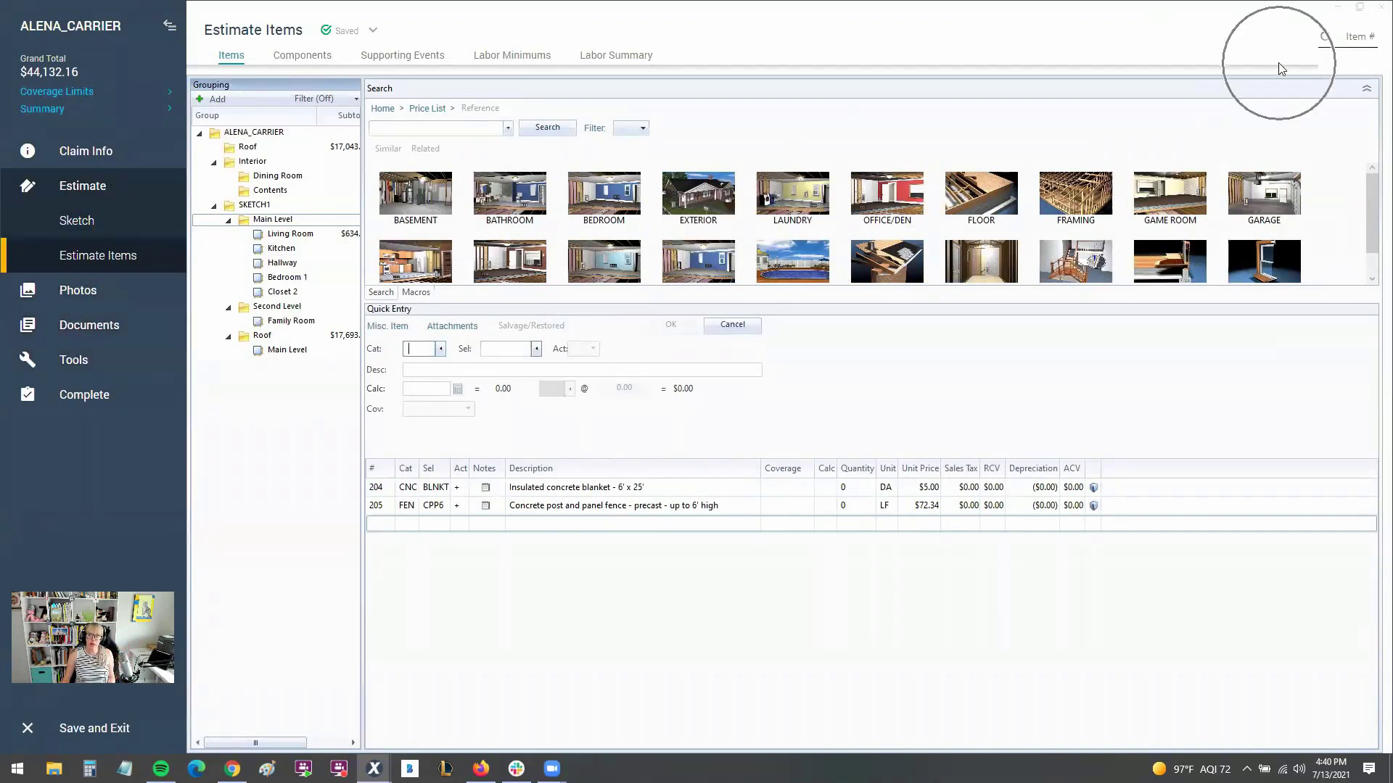
left_click(1278, 63)
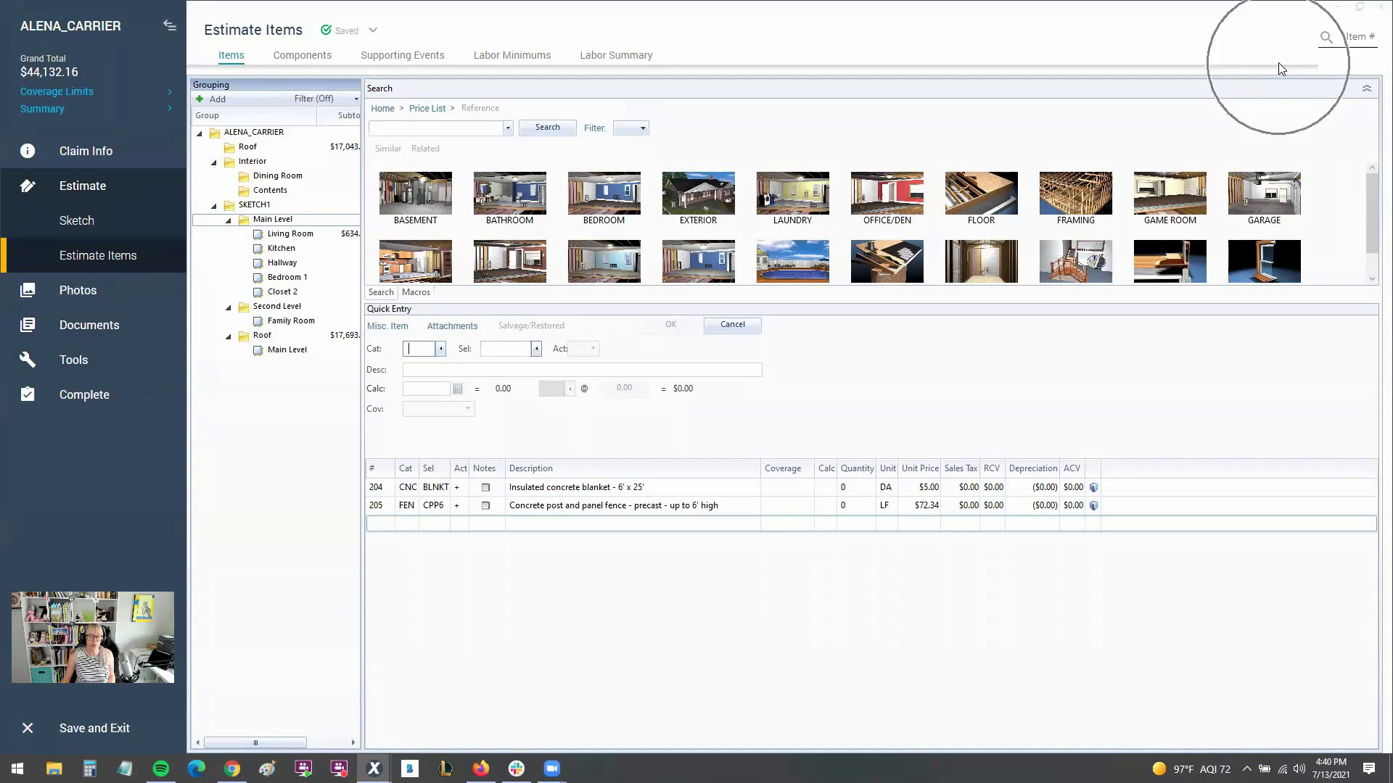
left_click(1278, 63)
left_click(1277, 64)
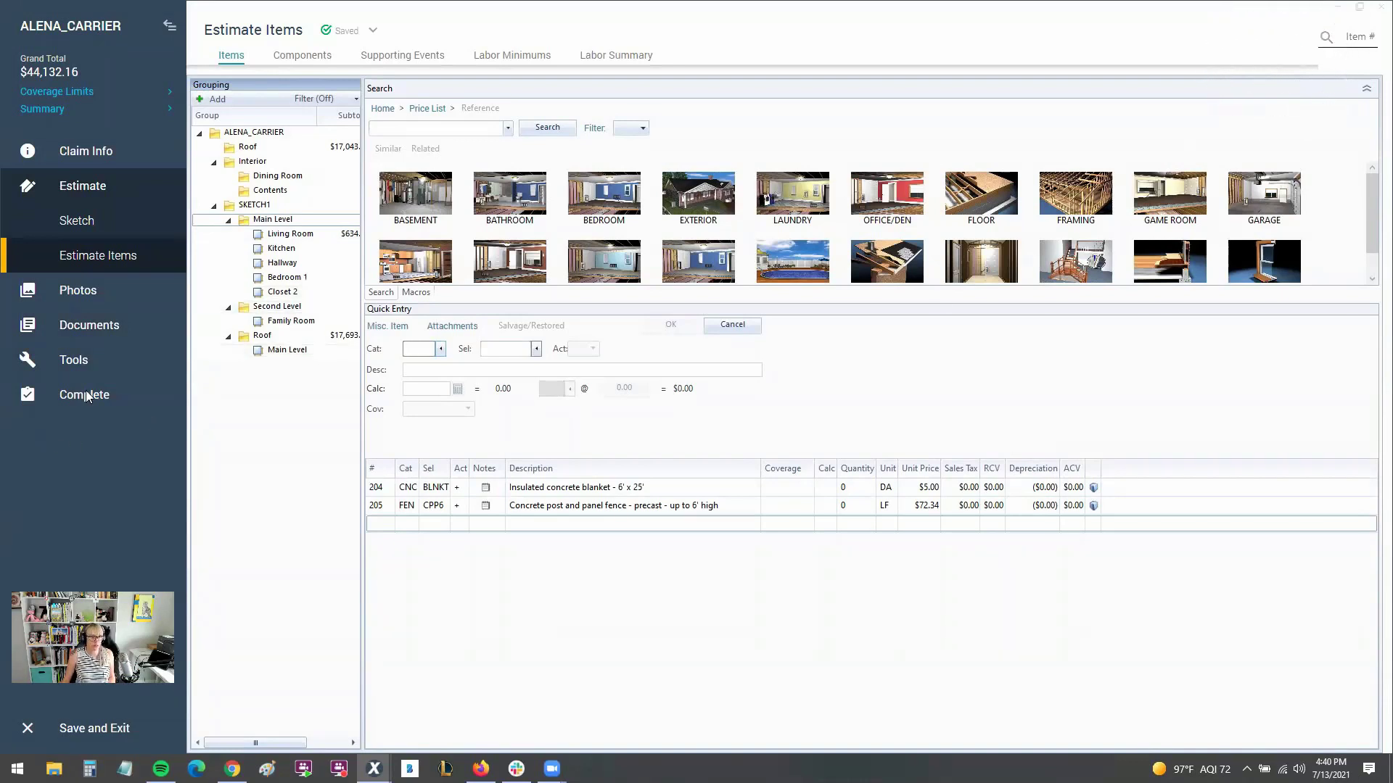
Step: Expand Documents in the navigation panel to list Reports, Report Management and Forms
left_click(169, 25)
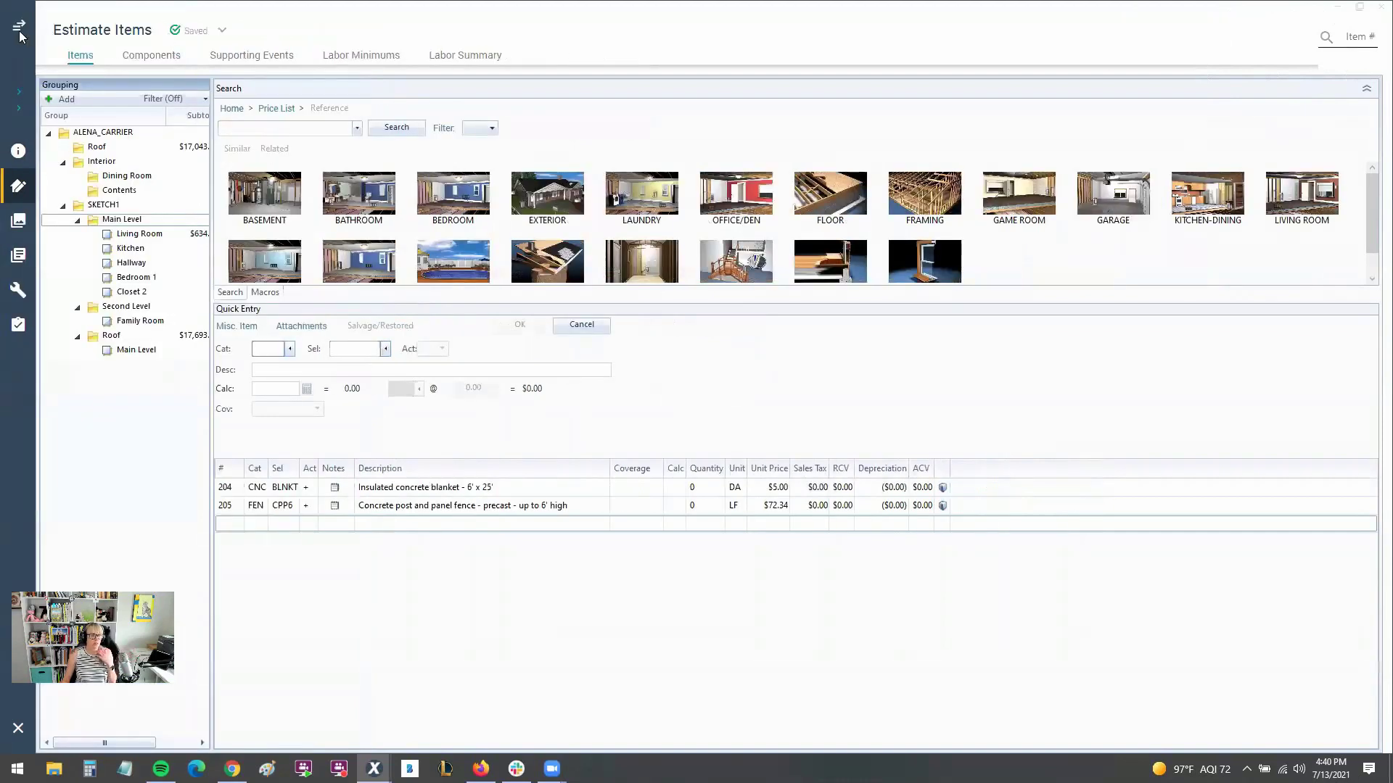
left_click(1283, 63)
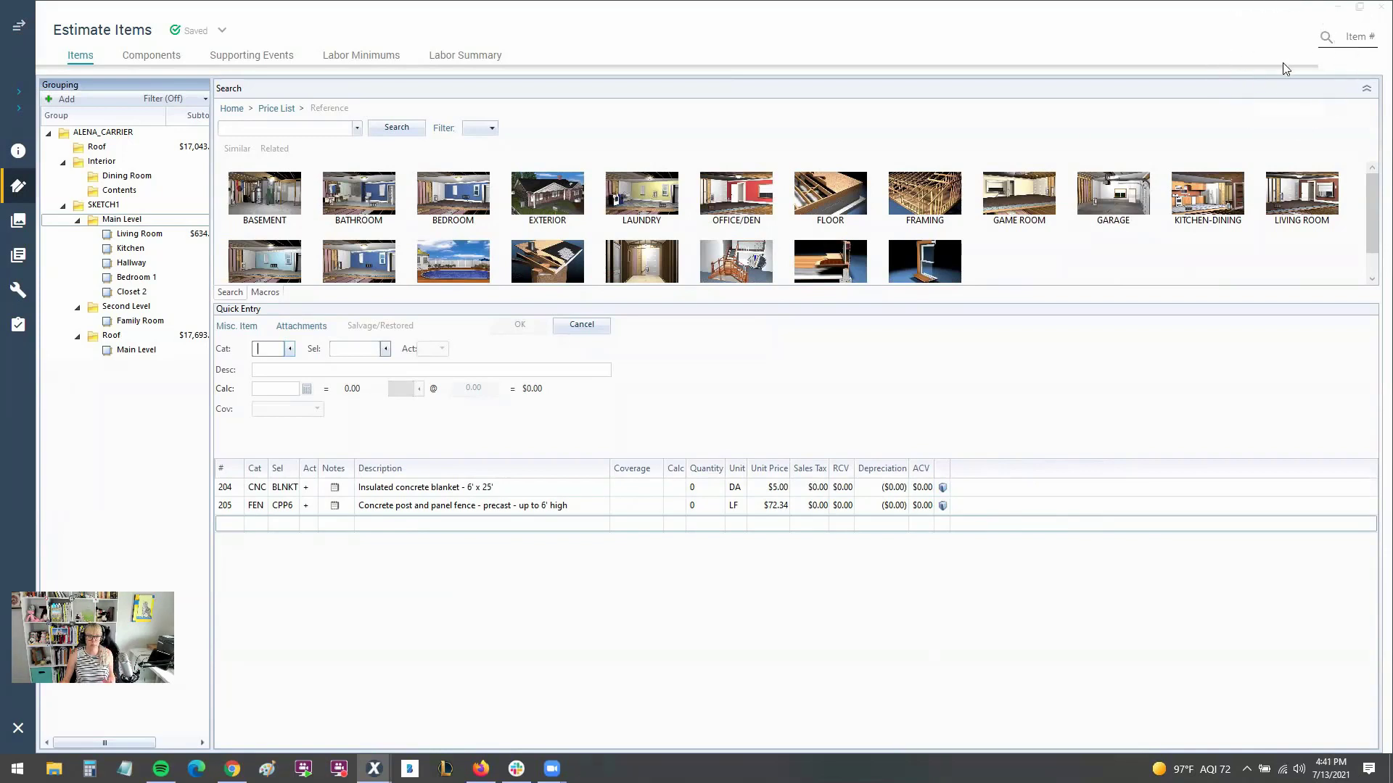
left_click(18, 33)
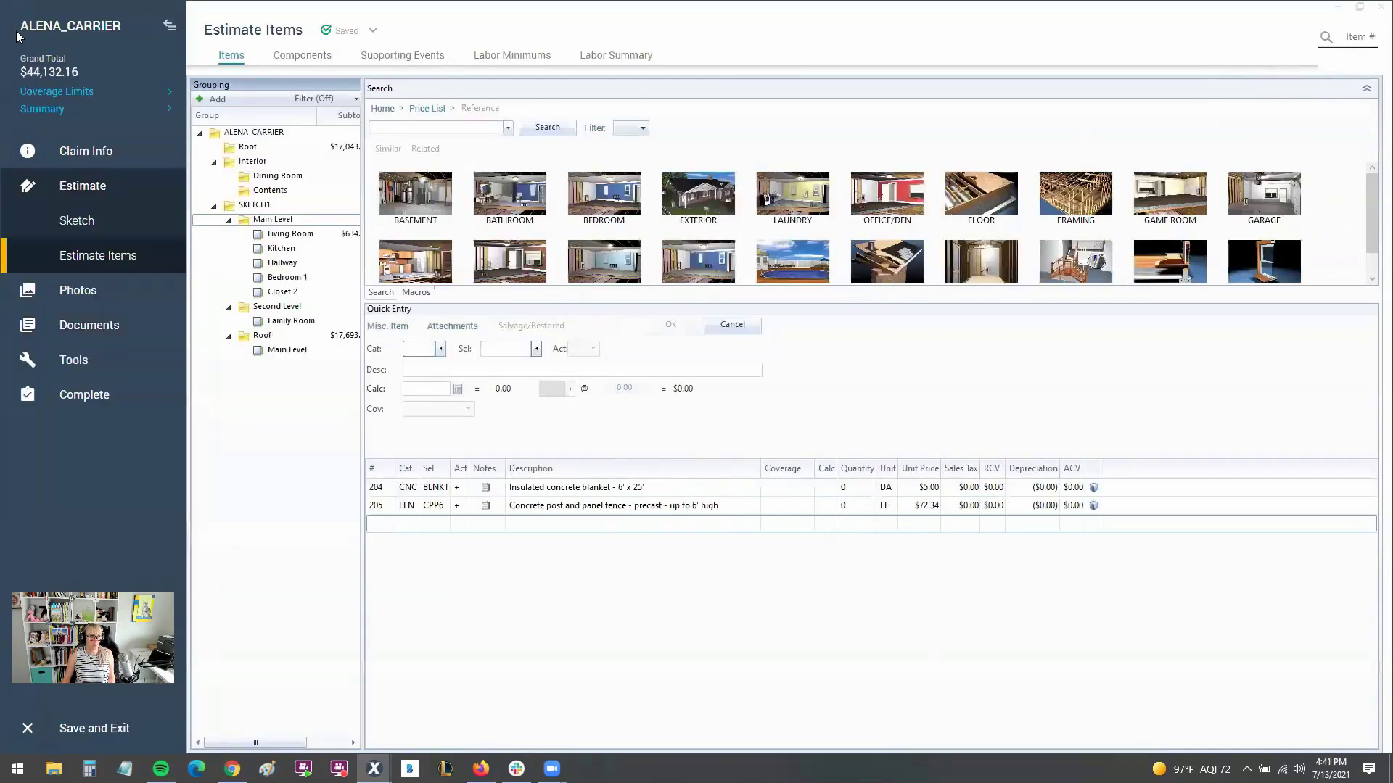
left_click(84, 328)
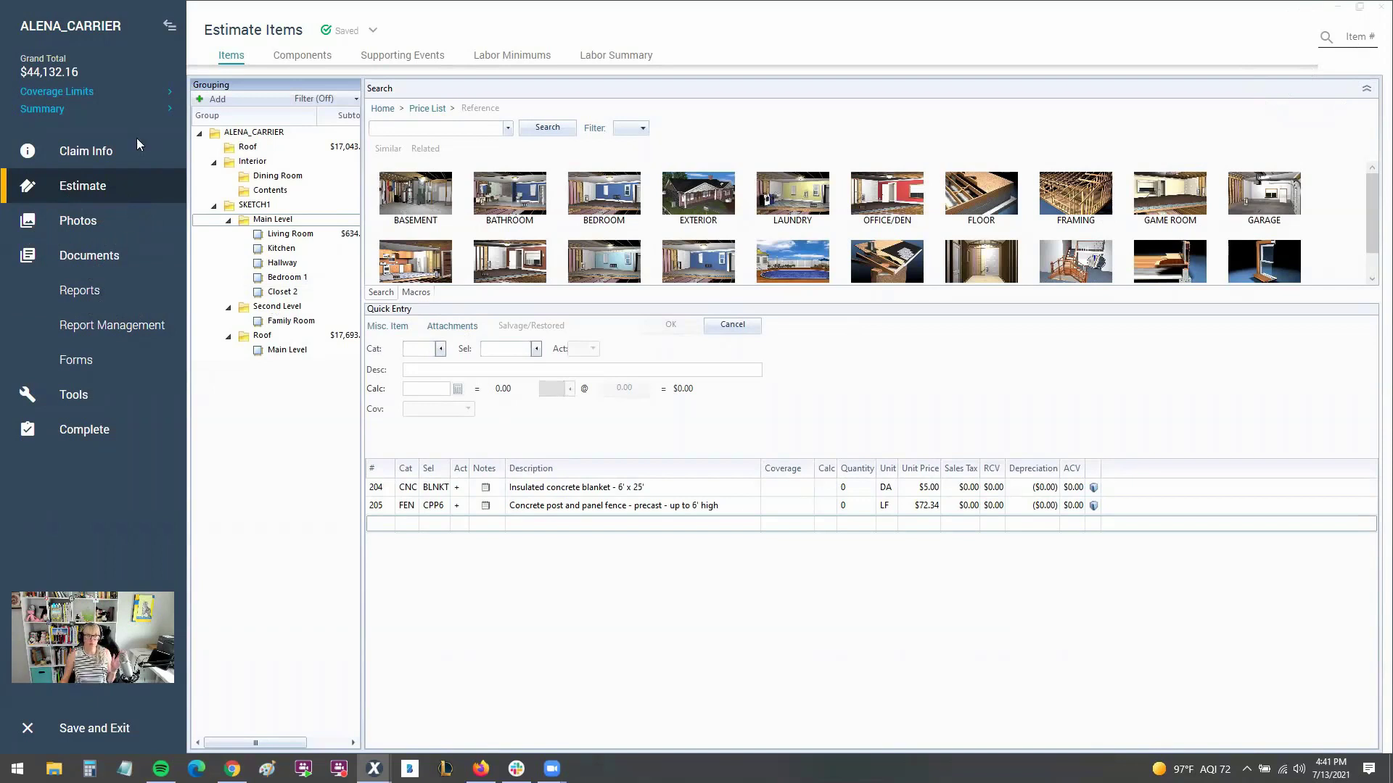
left_click(168, 28)
left_click(19, 29)
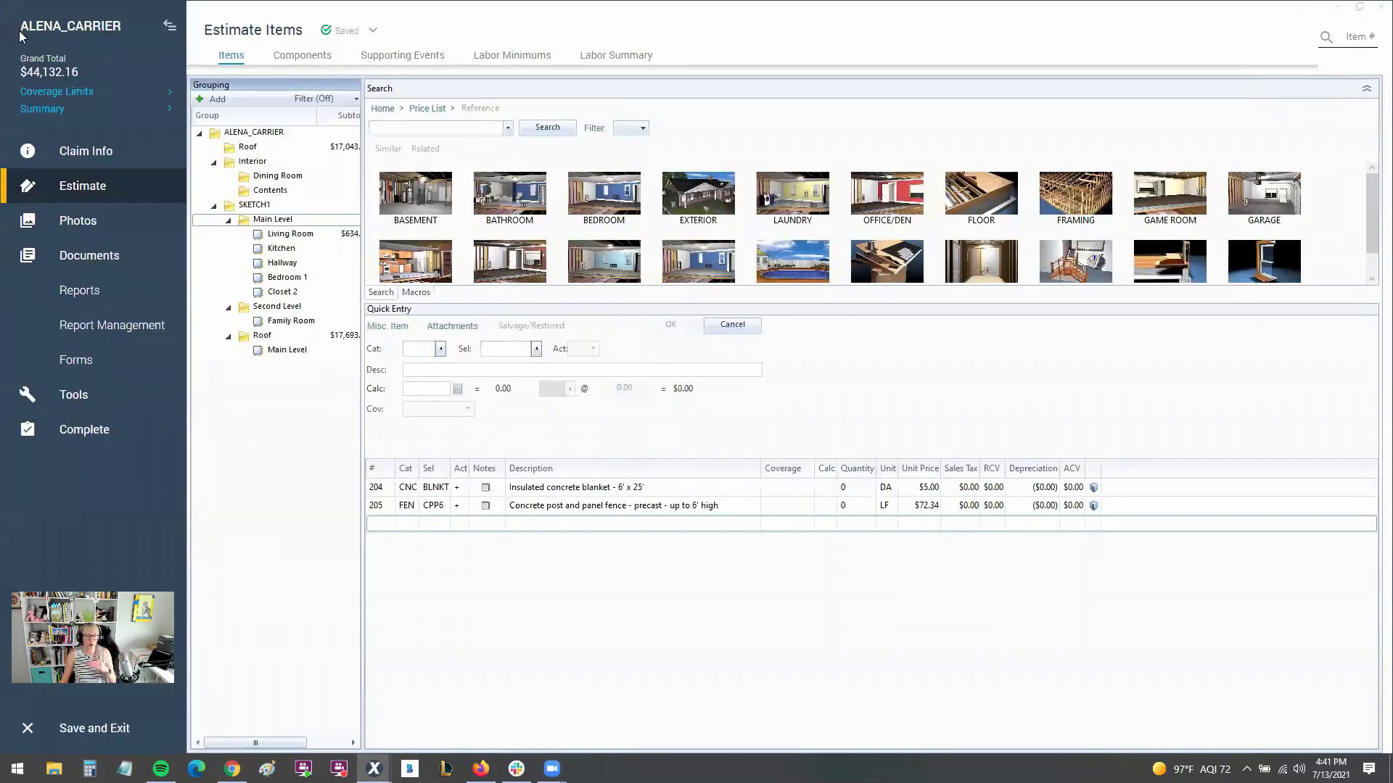
Step: Open the estimate's Reports page and select the Abbreviated report type
left_click(97, 300)
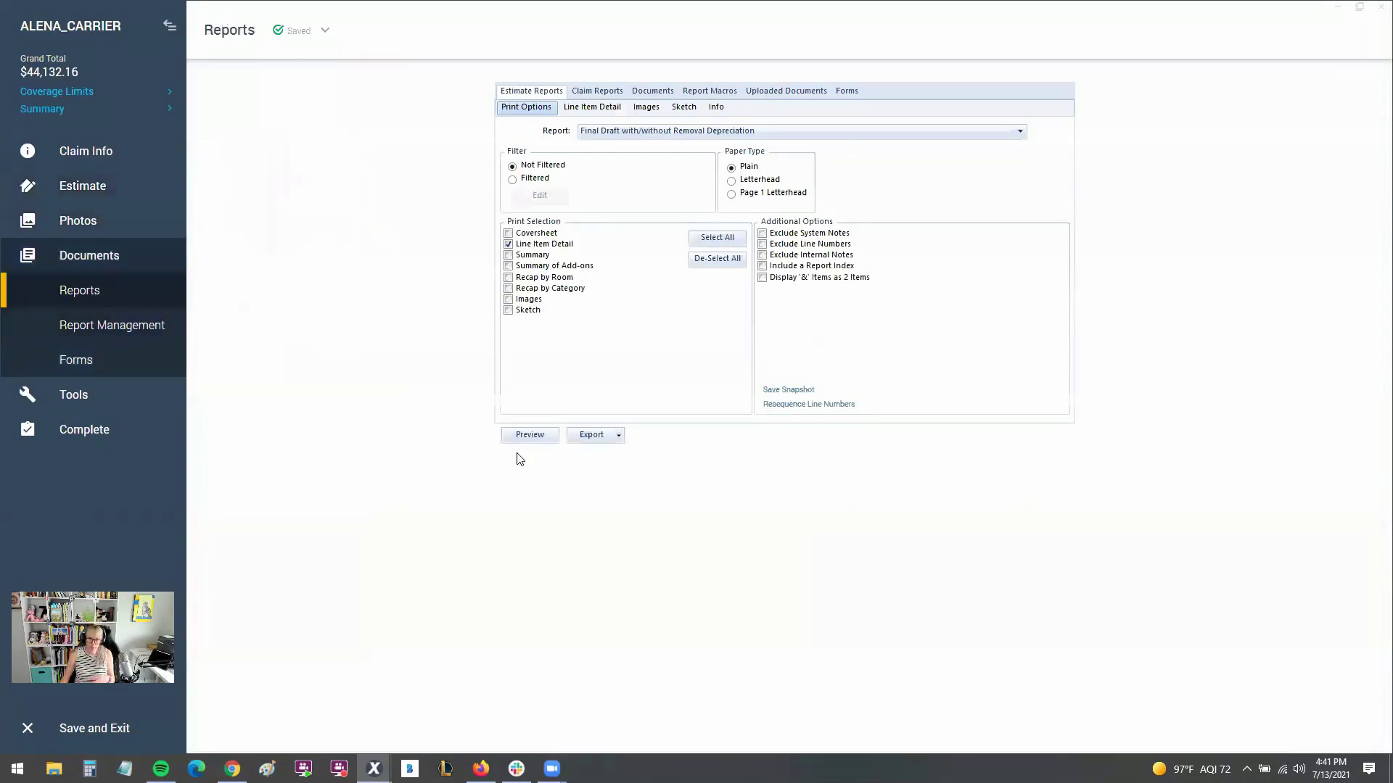
key("ctrl")
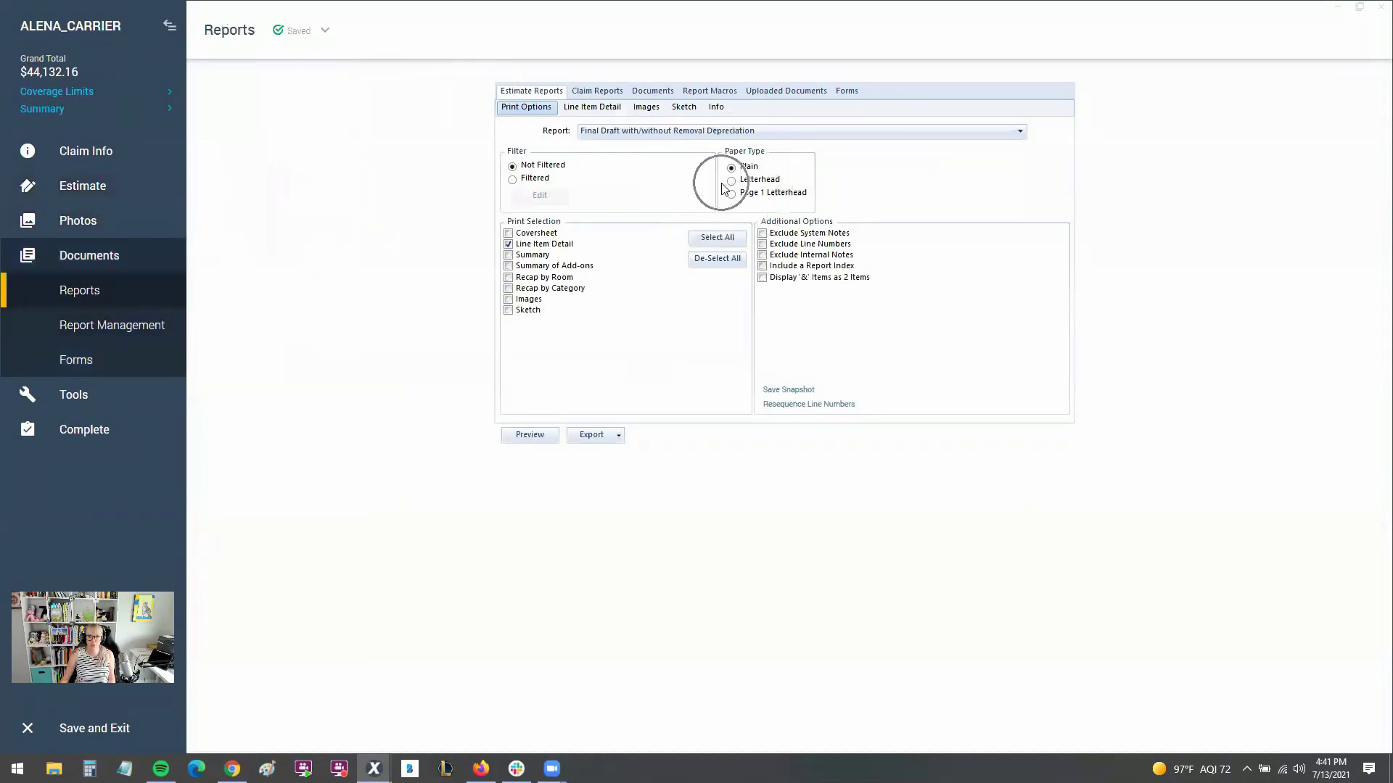
left_click(637, 131)
scroll(675, 200, "up", 2)
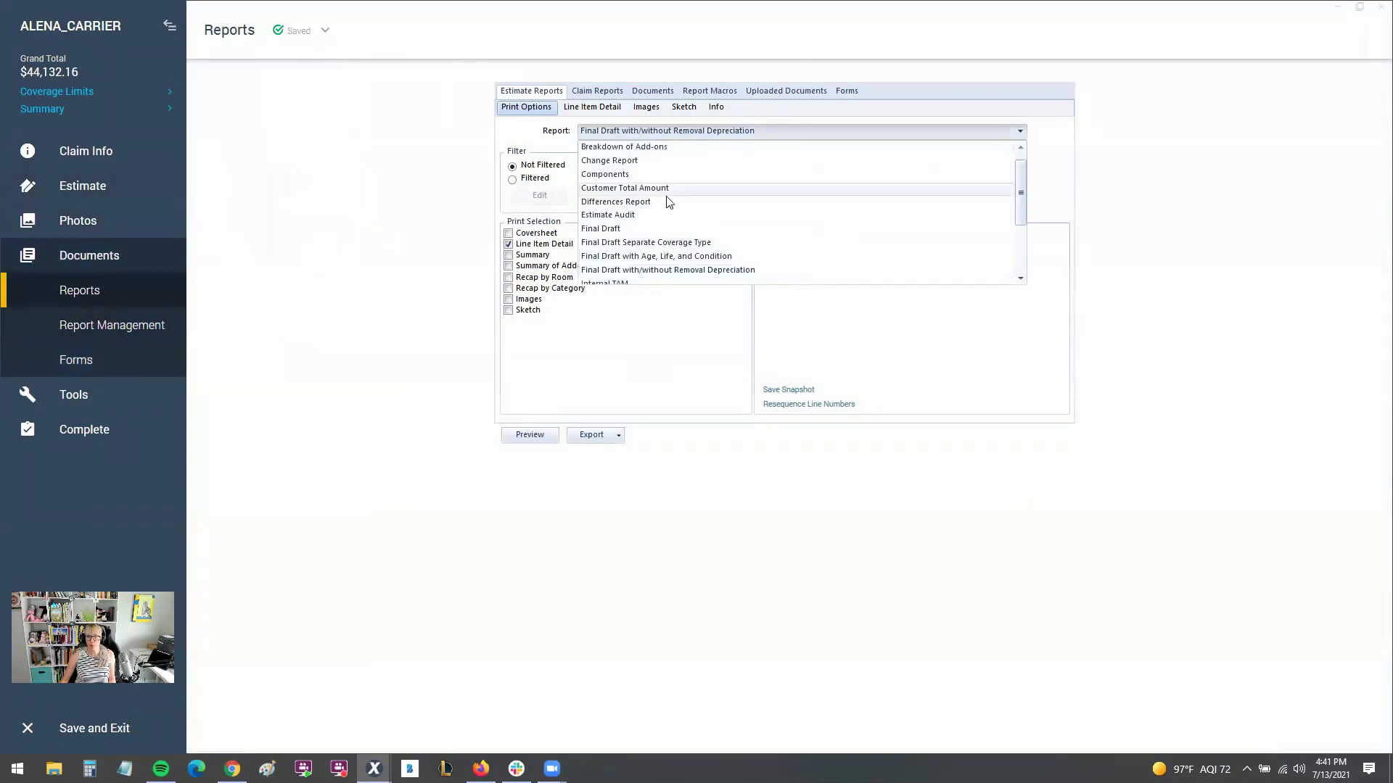
left_click(664, 147)
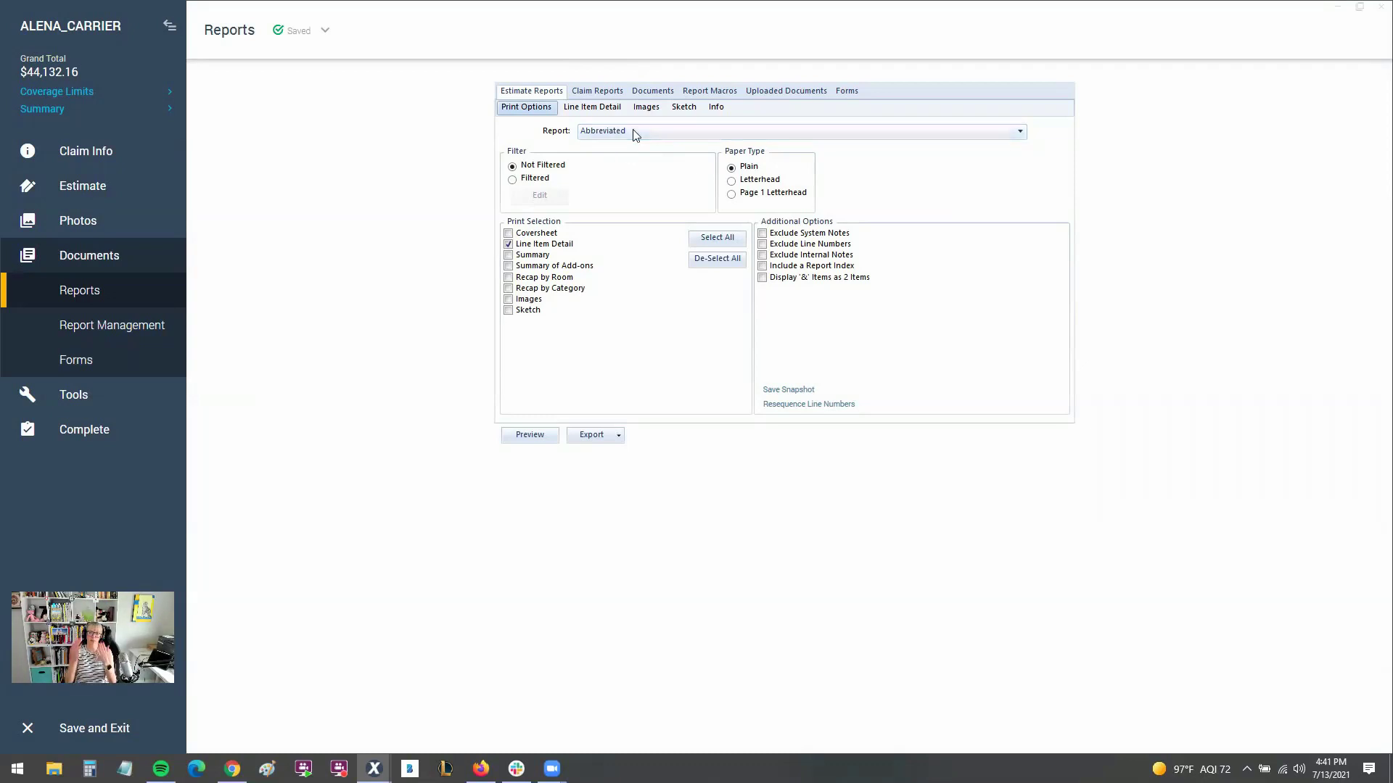
Step: Switch the report type through Estimate Audit to Final Draft with/without Removal Depreciation
left_click(635, 135)
left_click(645, 145)
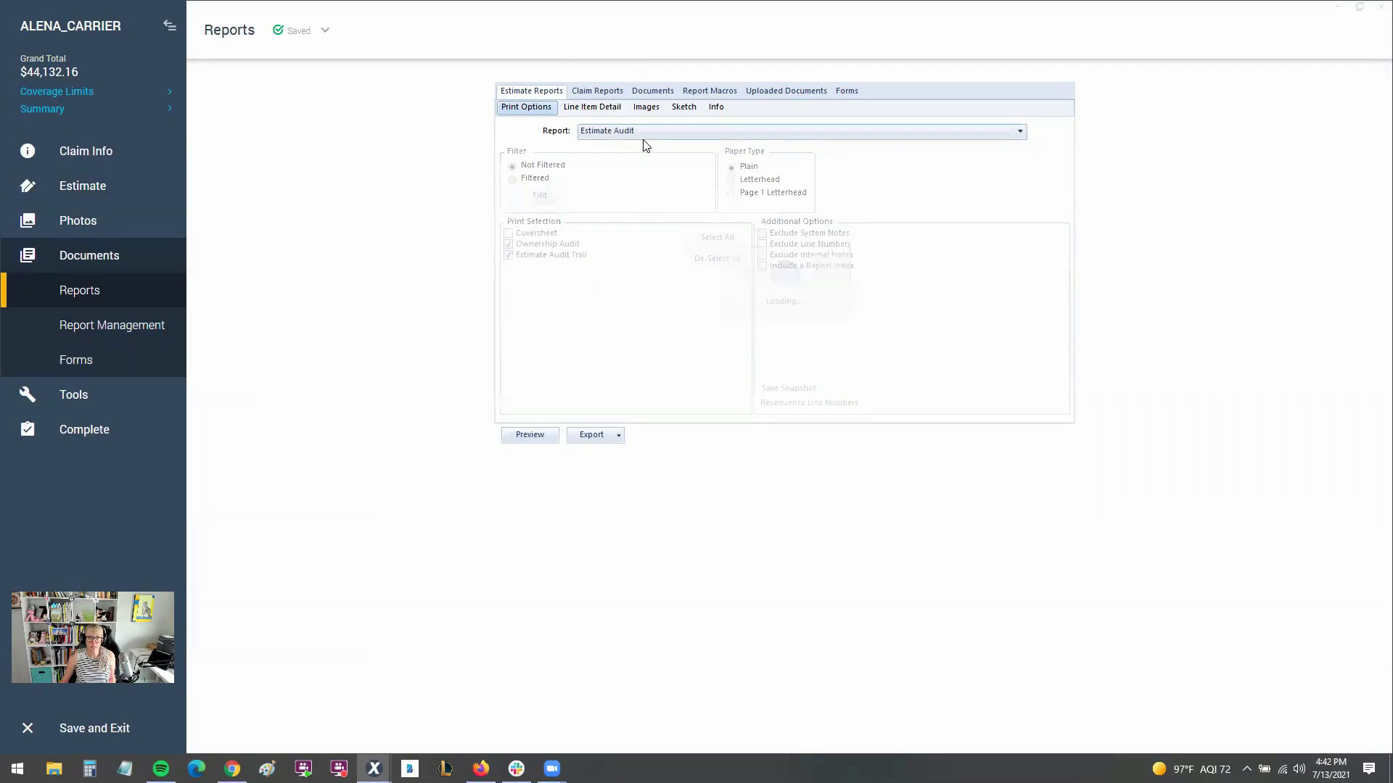
left_click(649, 133)
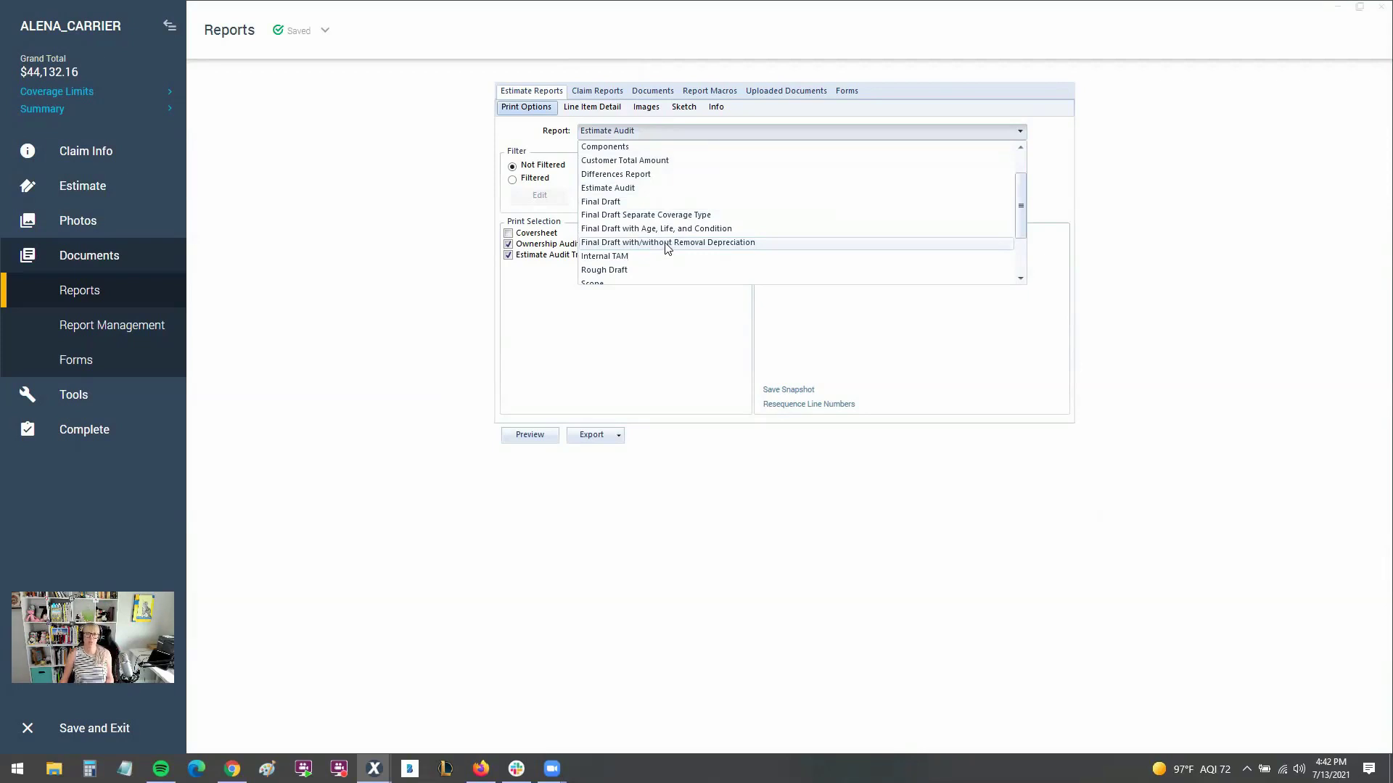
left_click(667, 243)
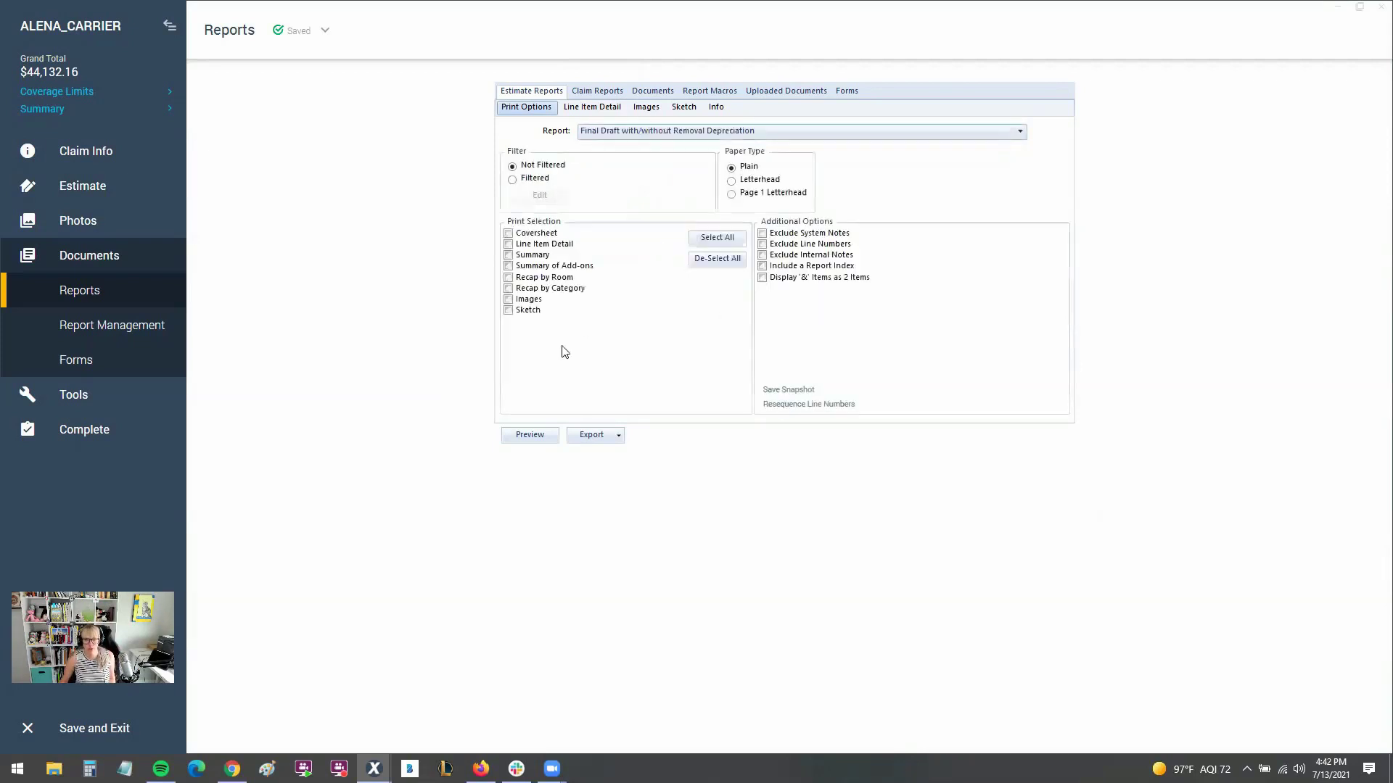
Step: Preview the Final Draft report as a PDF, close it, and switch to Abbreviated
left_click(529, 434)
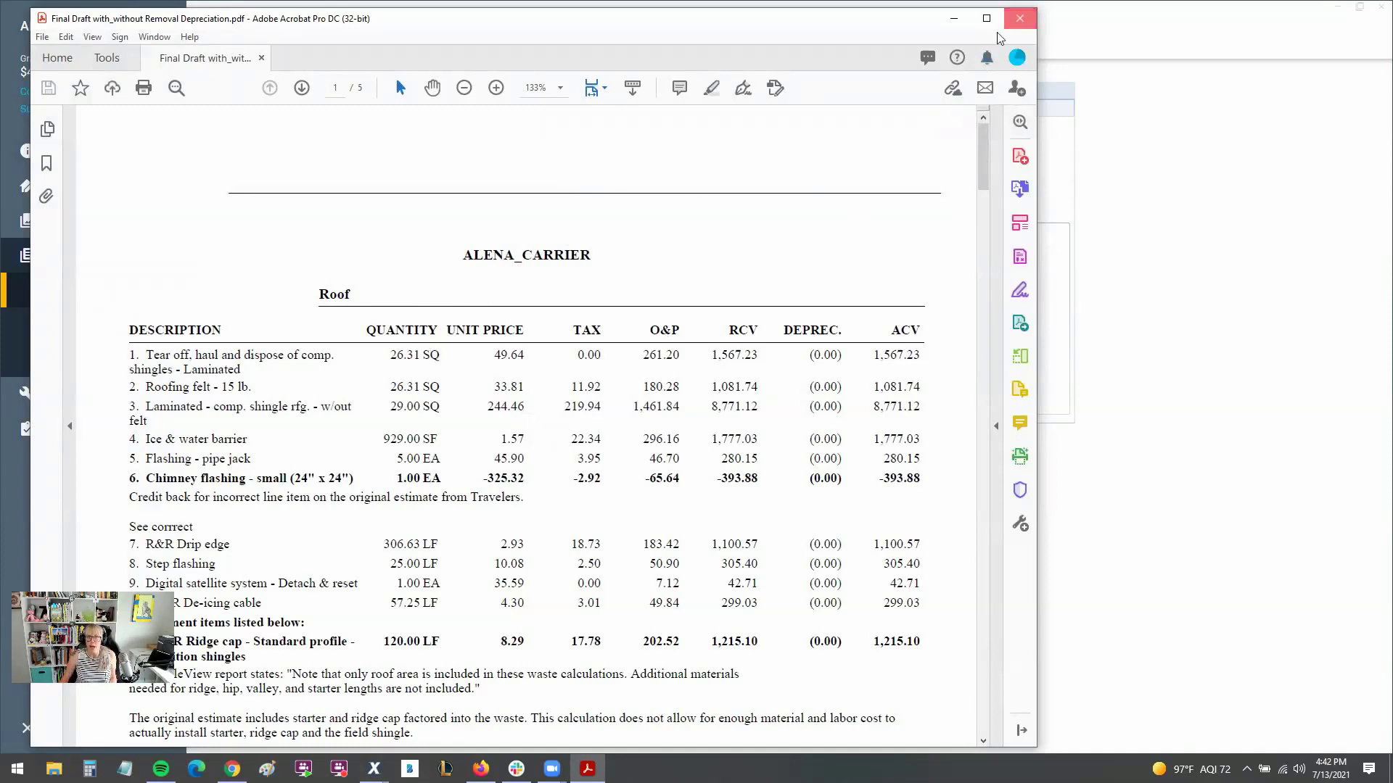
left_click(1020, 18)
left_click(658, 138)
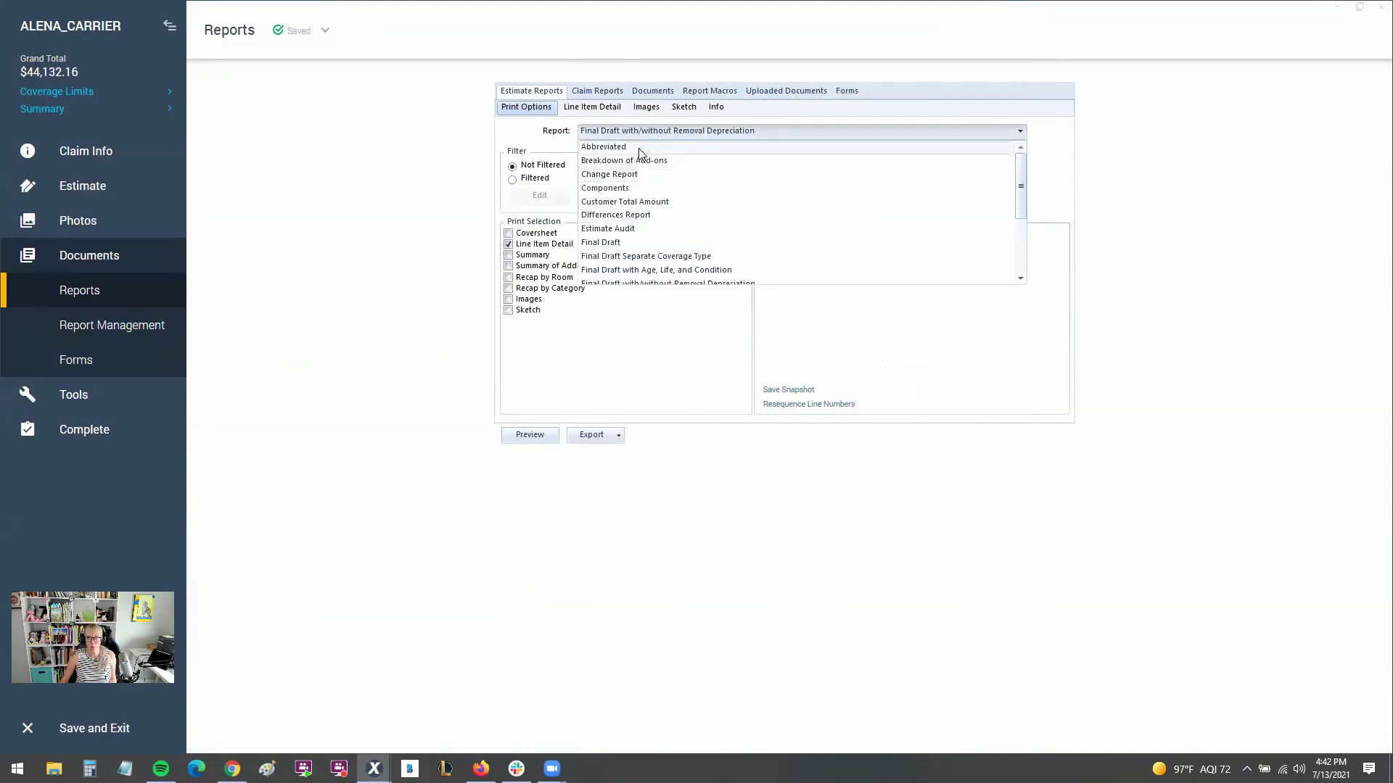
left_click(648, 144)
Step: Preview the Abbreviated report PDF, close it, and reopen the report type list
left_click(520, 436)
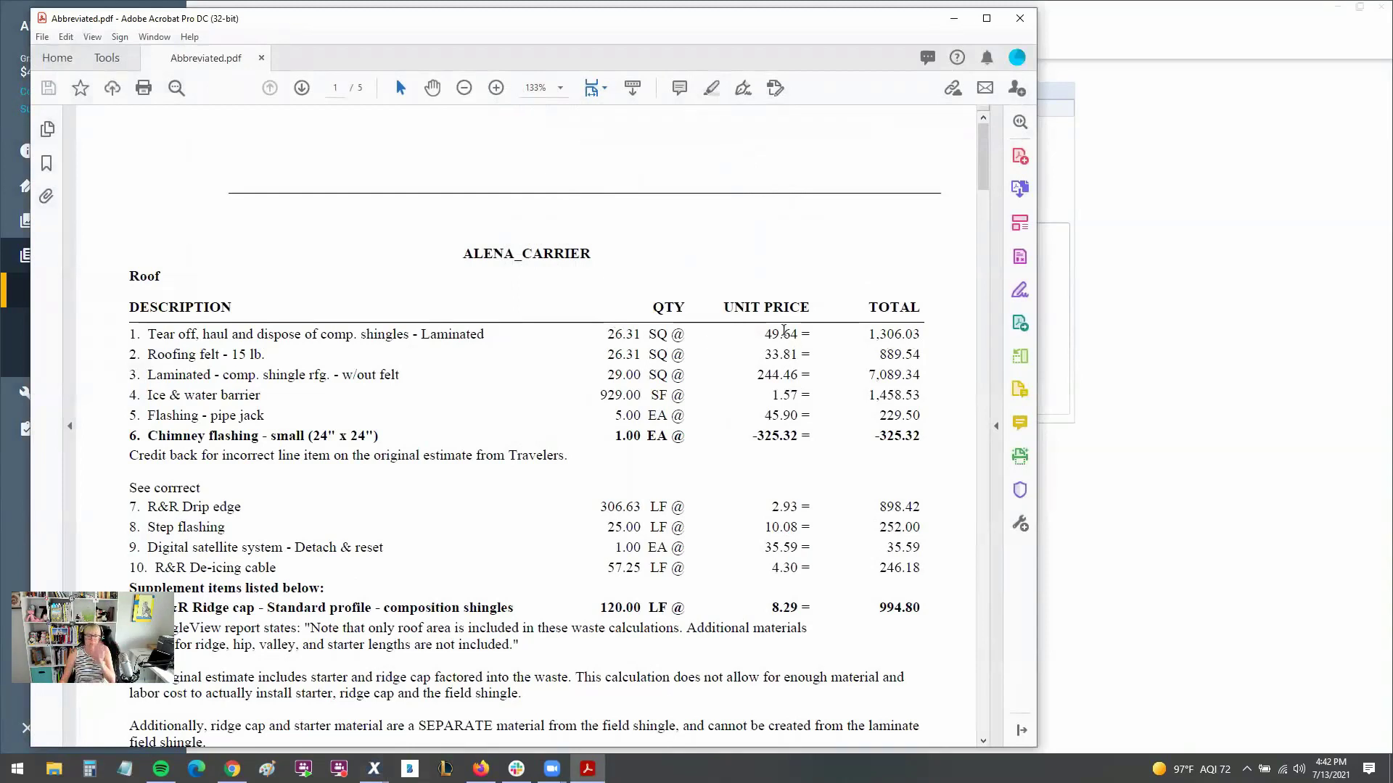
left_click(1019, 18)
left_click(914, 128)
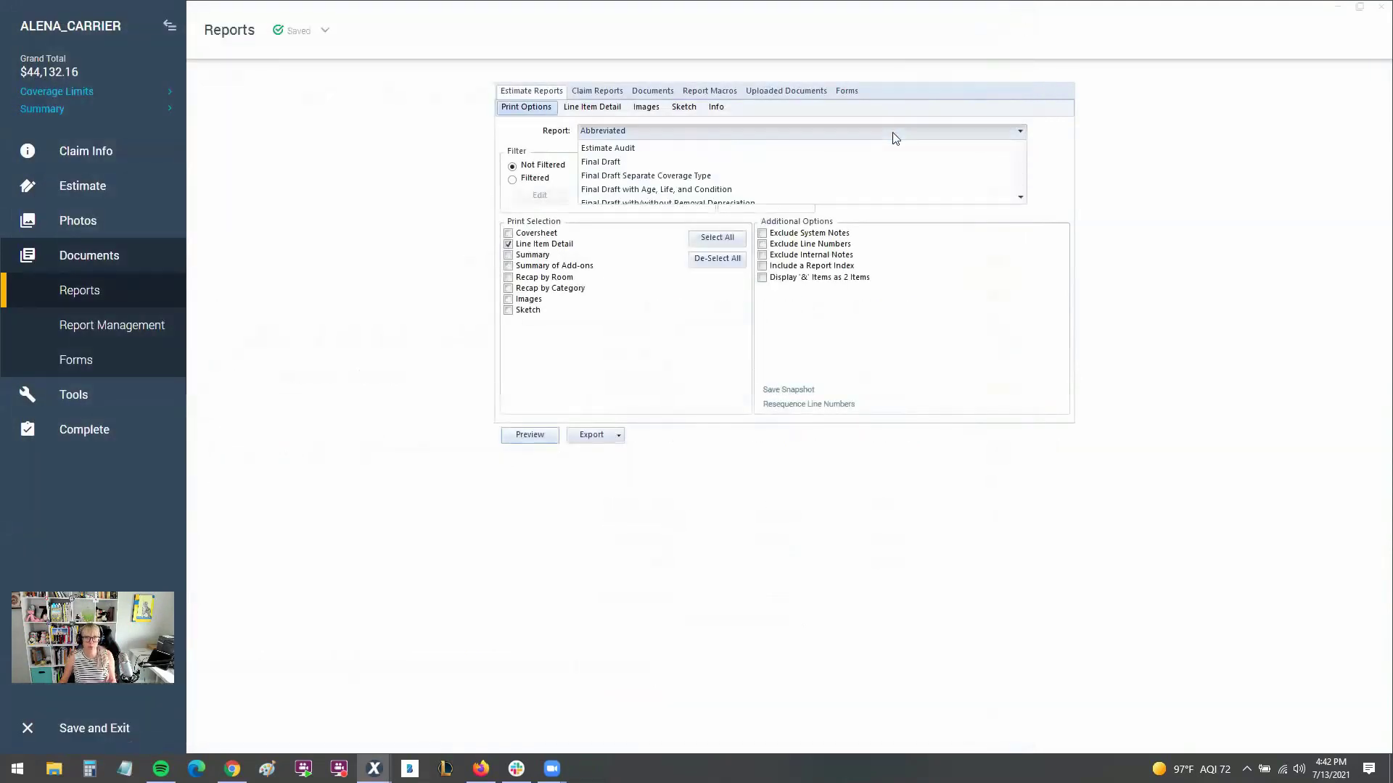
scroll(818, 221, "down", 1)
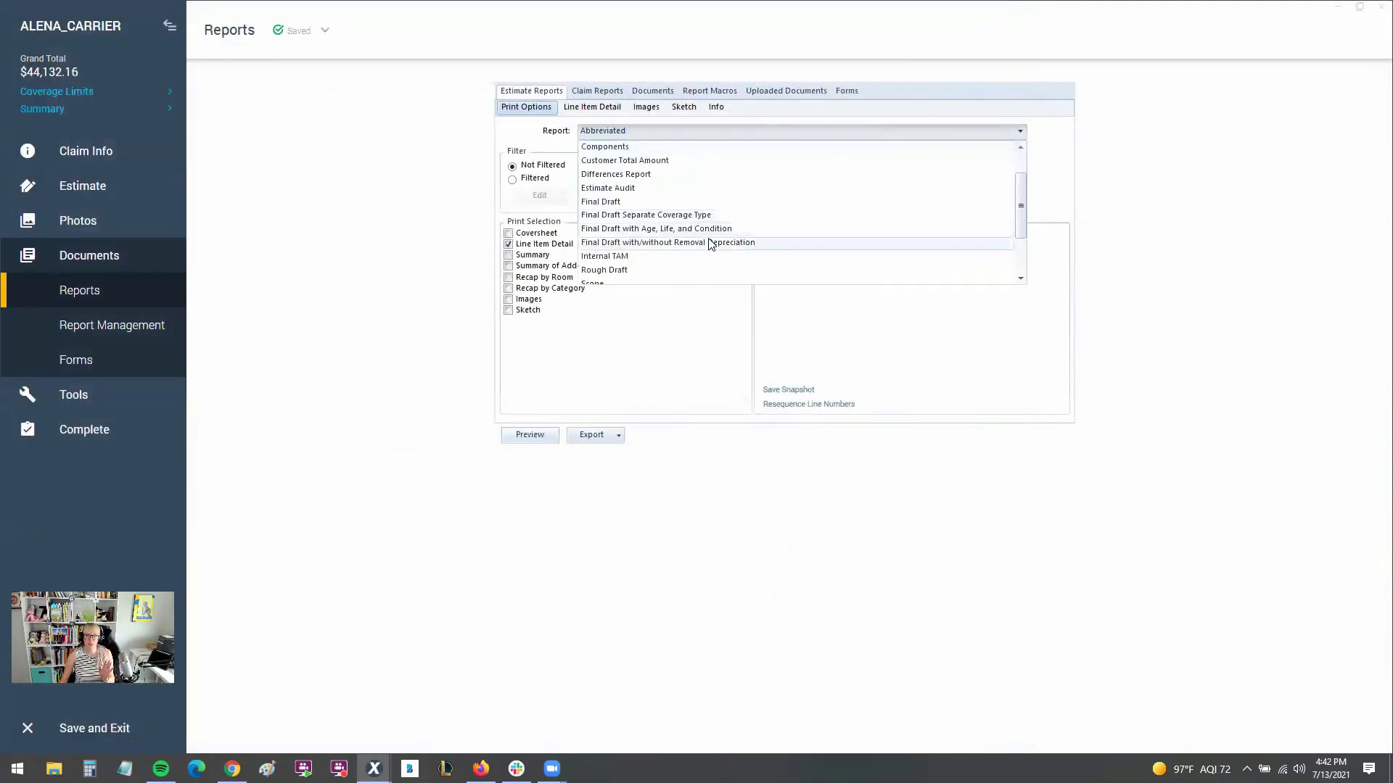
Step: Set the report to Rough Draft, review its 6-page PDF preview in Acrobat, then close it
left_click(686, 272)
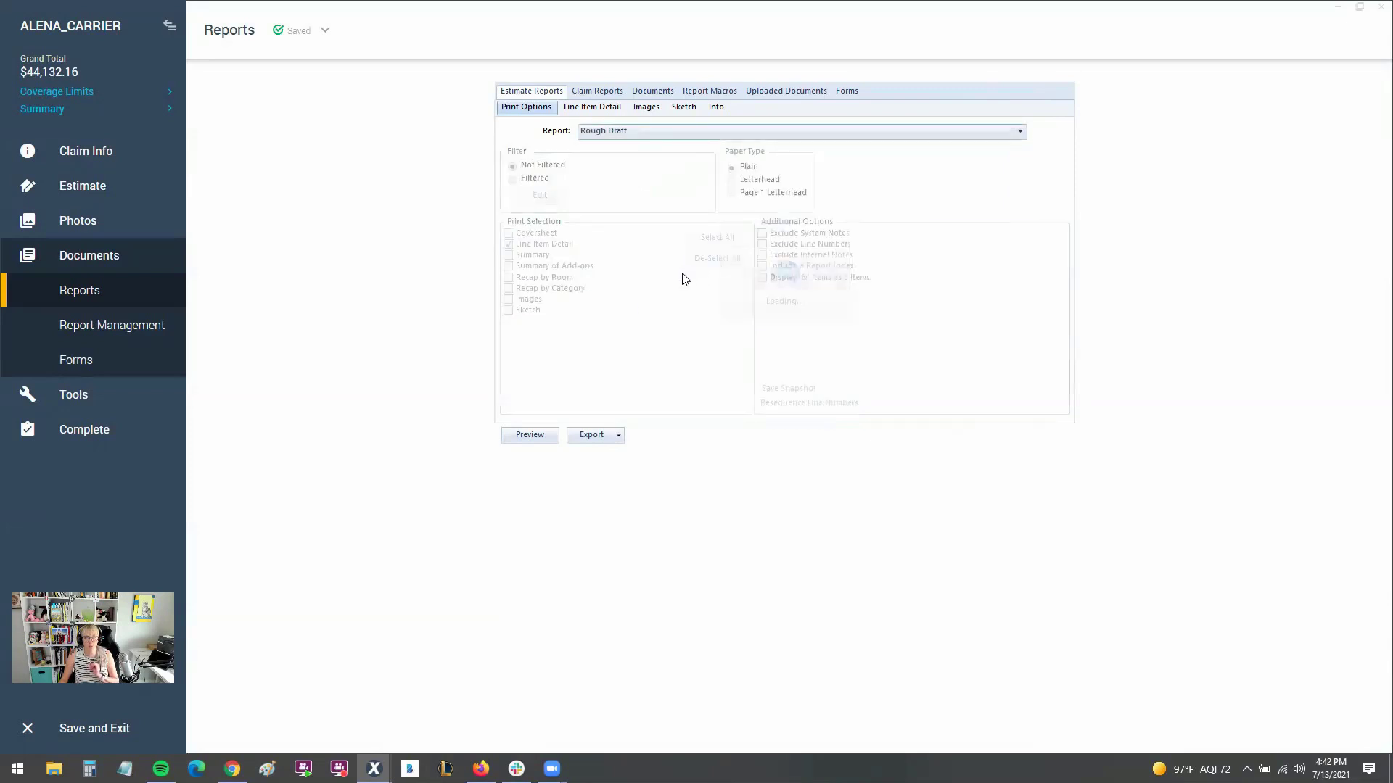
left_click(547, 436)
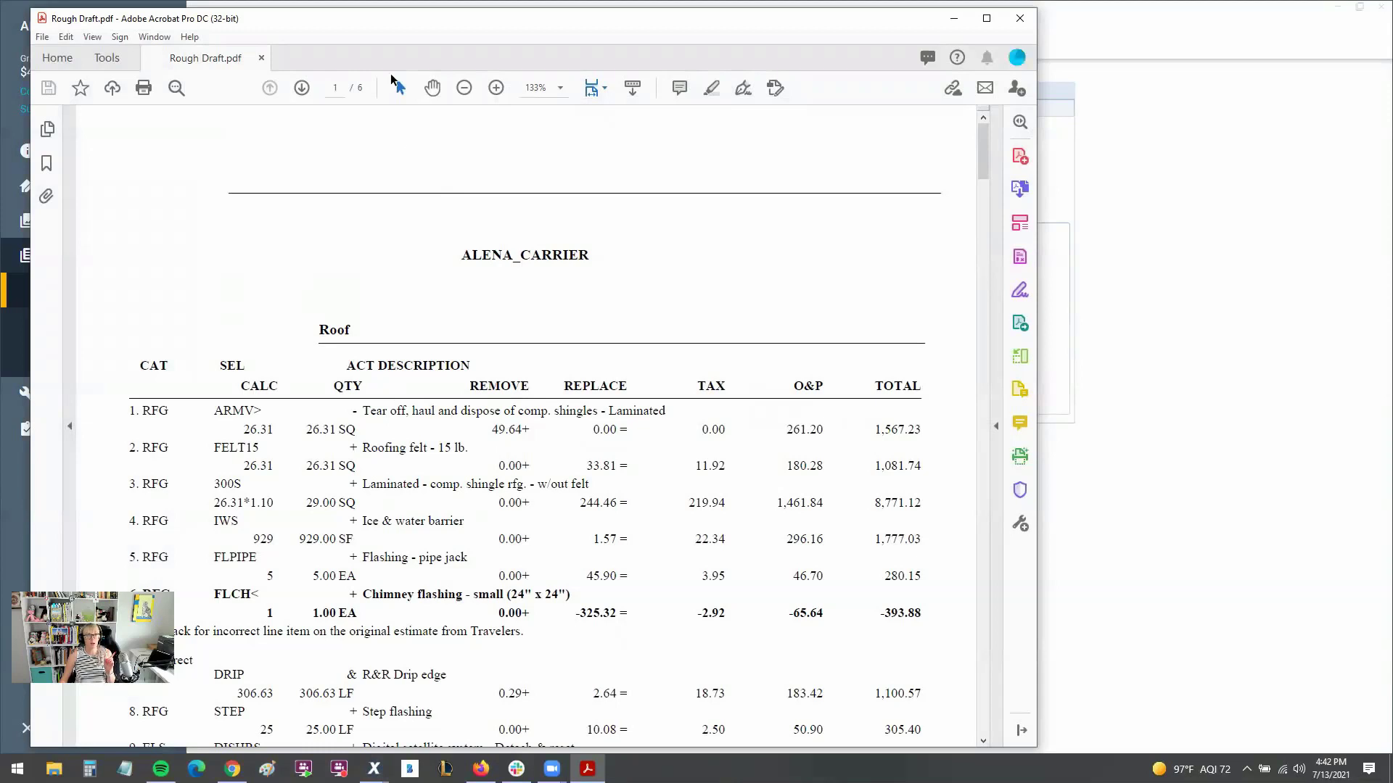
left_click_drag(446, 29, 706, 23)
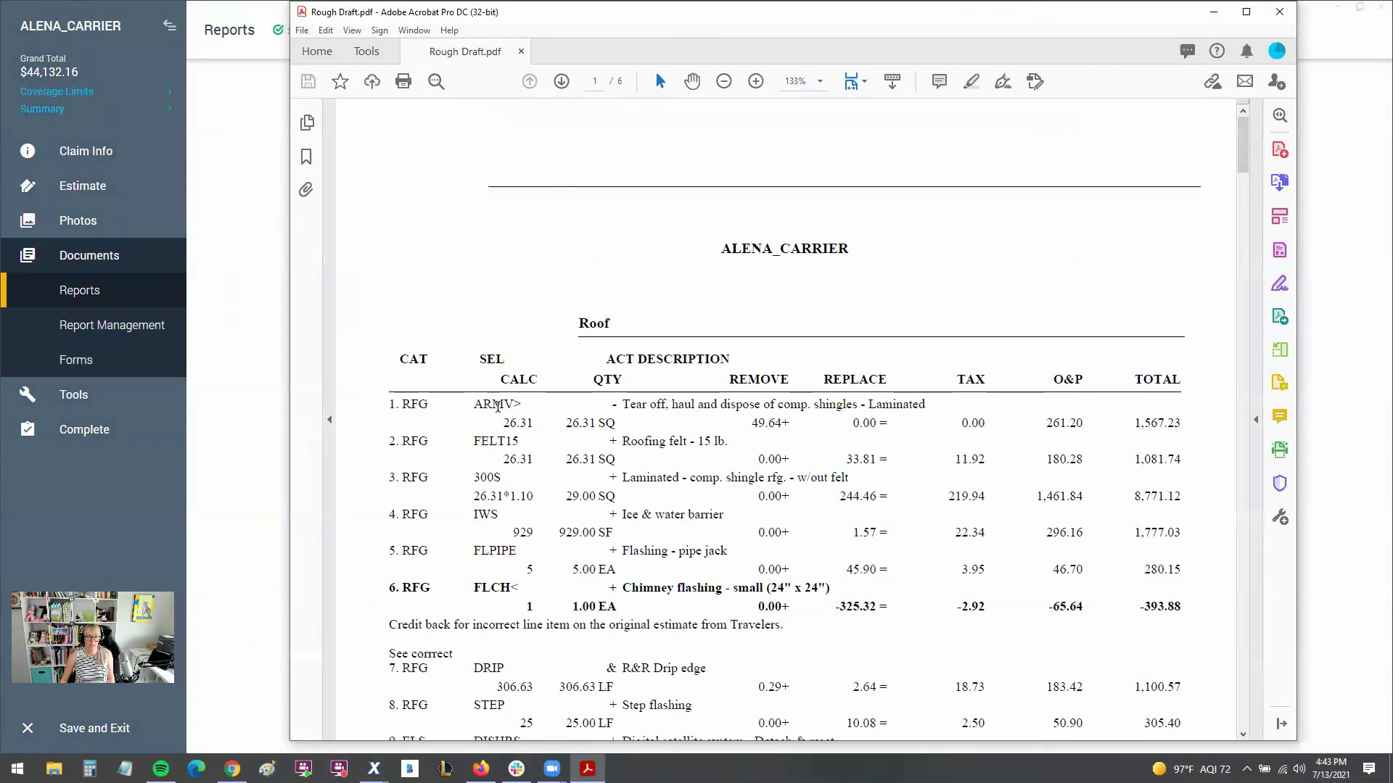
left_click(498, 404)
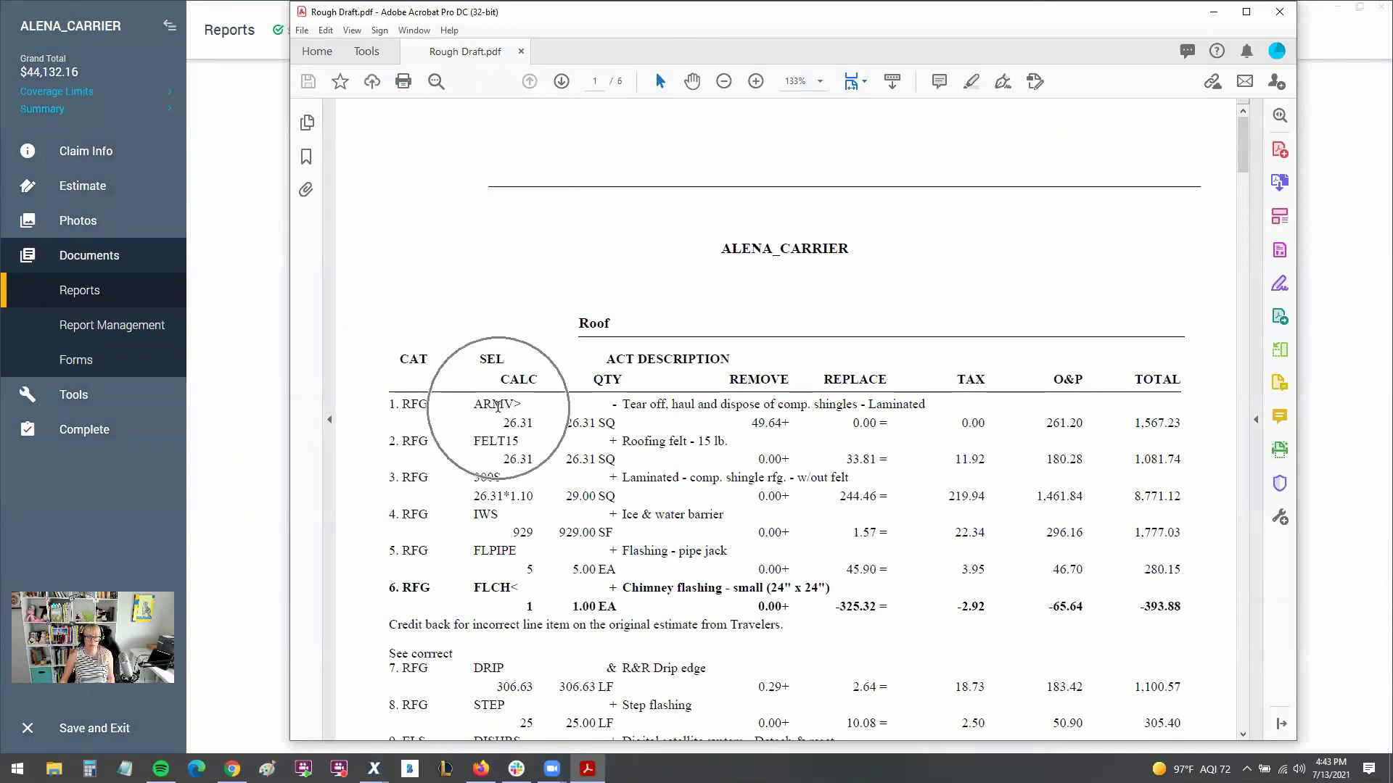
left_click(616, 409)
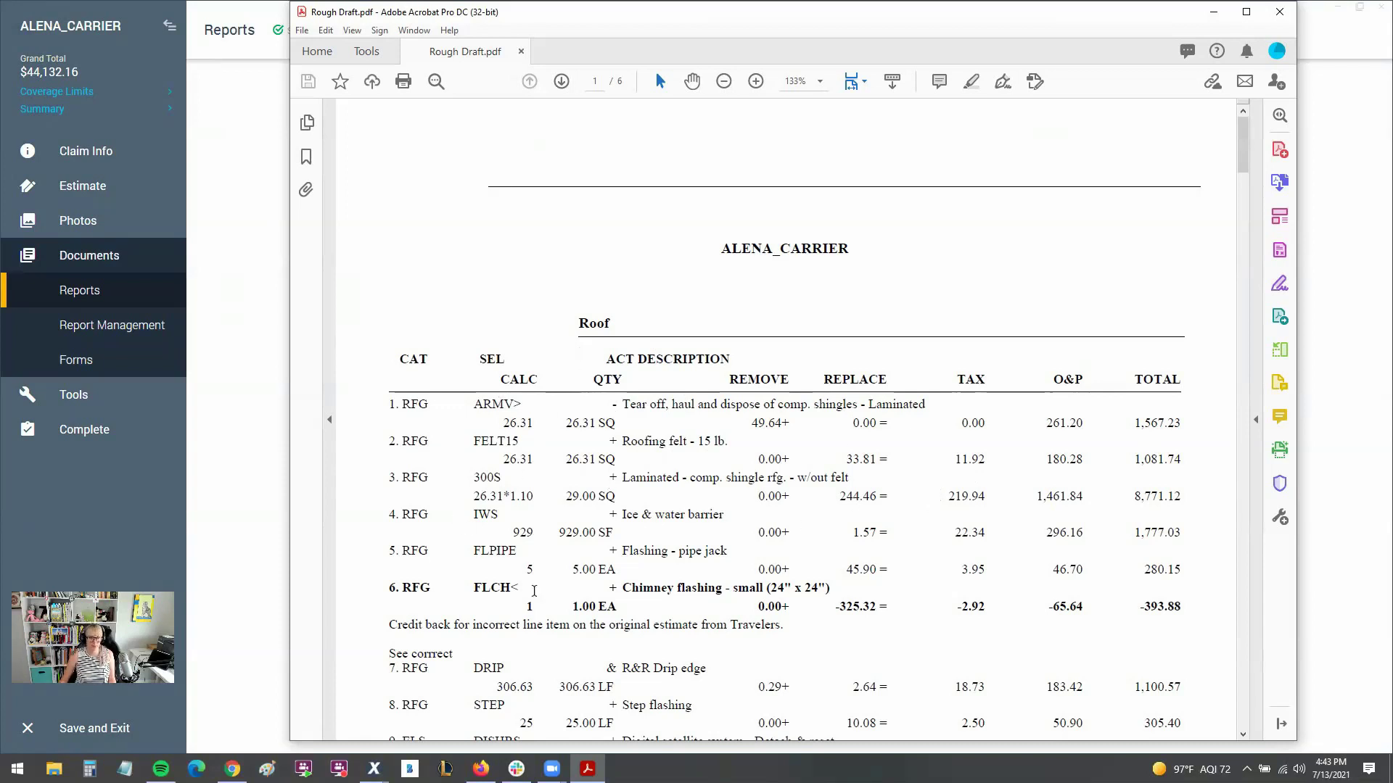
key("alt+F4")
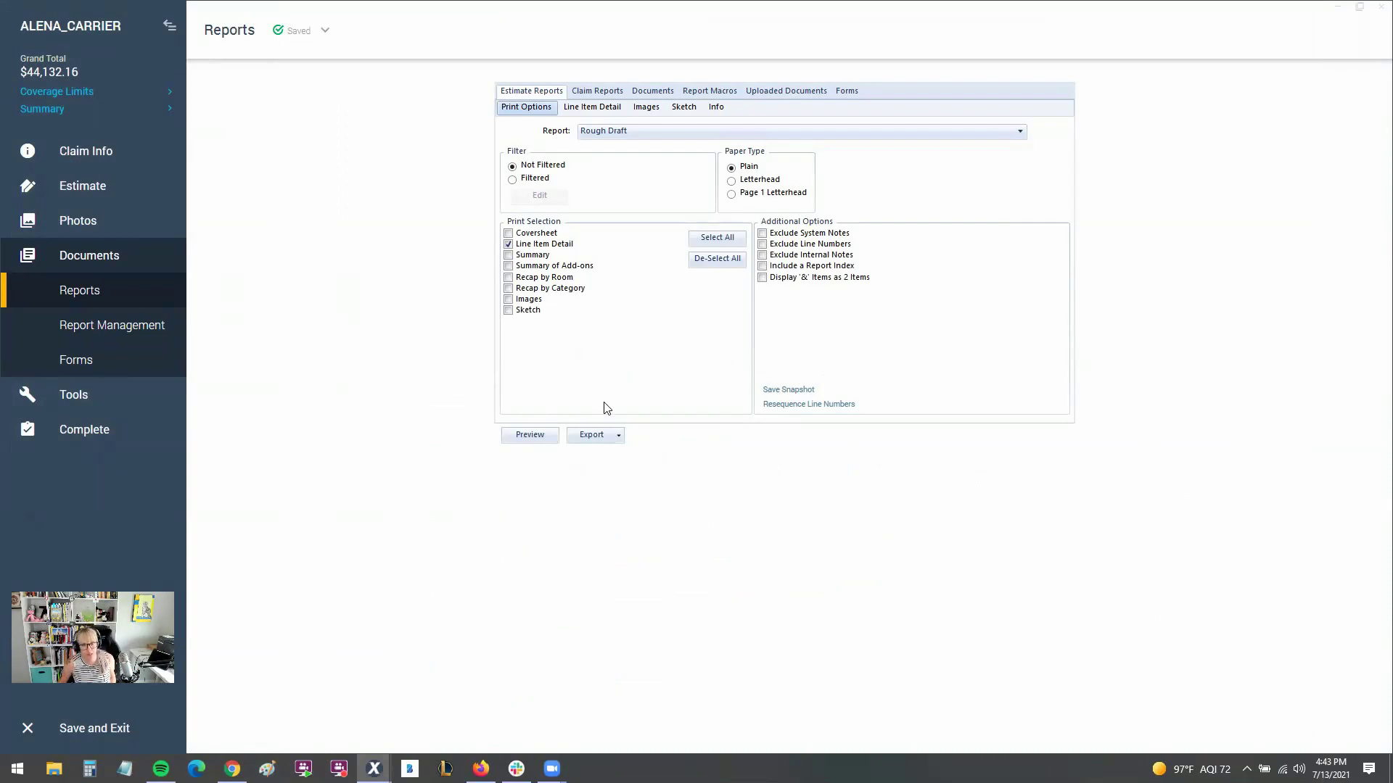
Step: Choose Export PDF File for the Rough Draft report, then dismiss the Save As dialog
left_click(607, 439)
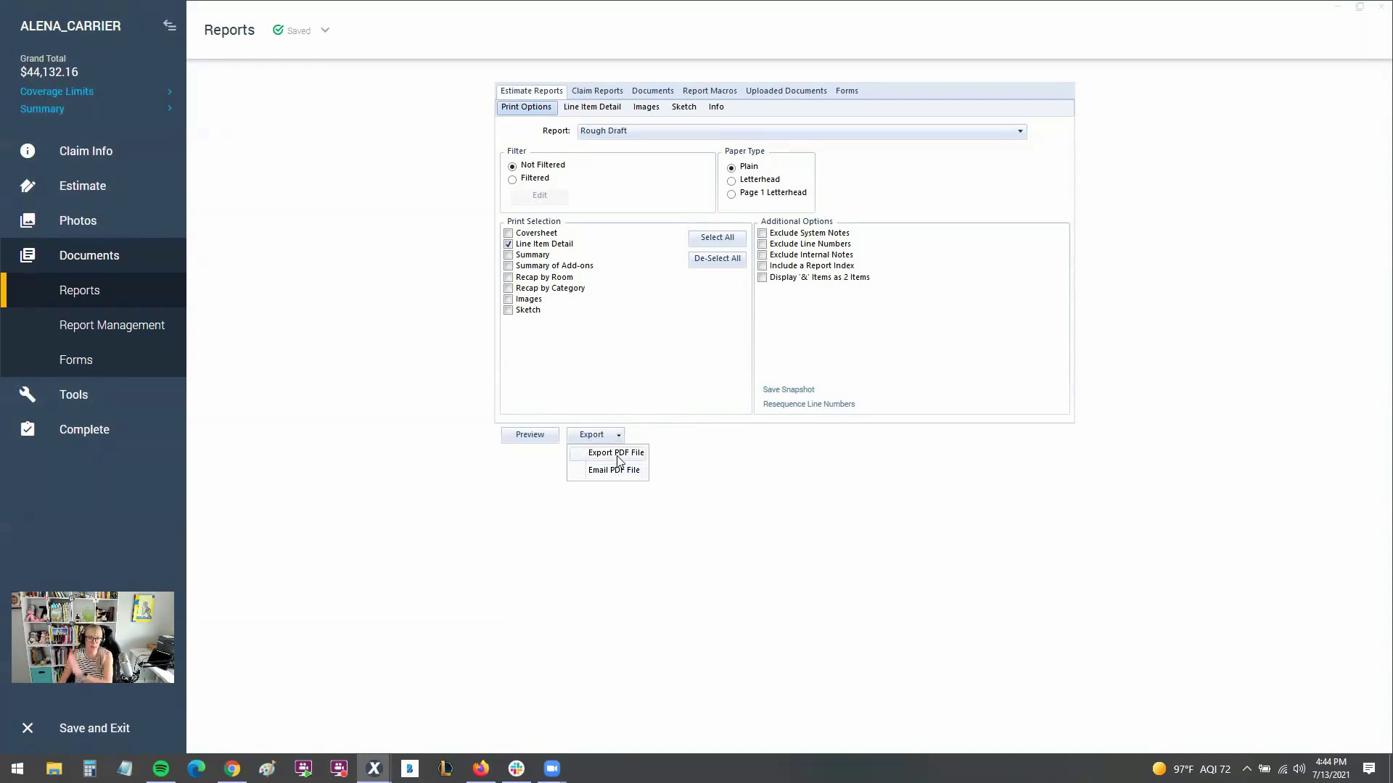
left_click(619, 457)
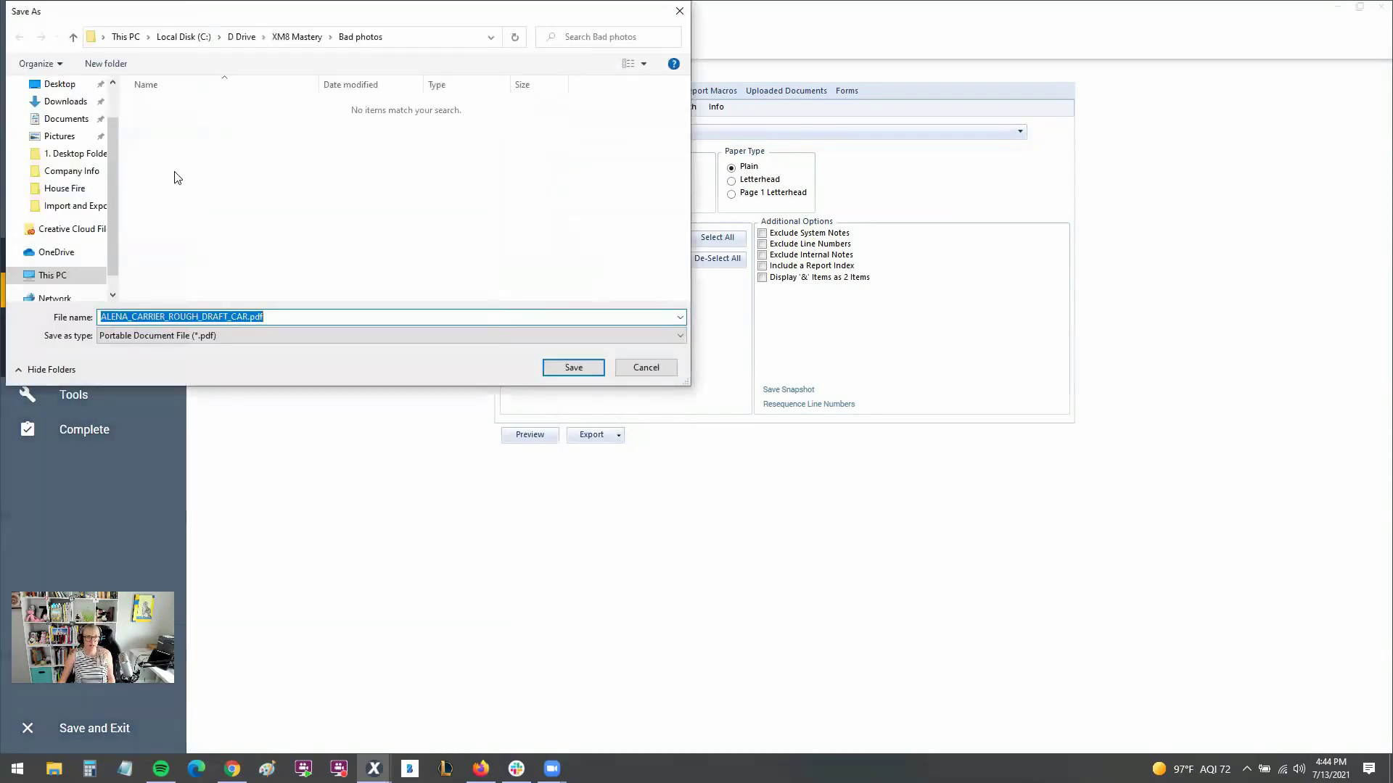
left_click(680, 11)
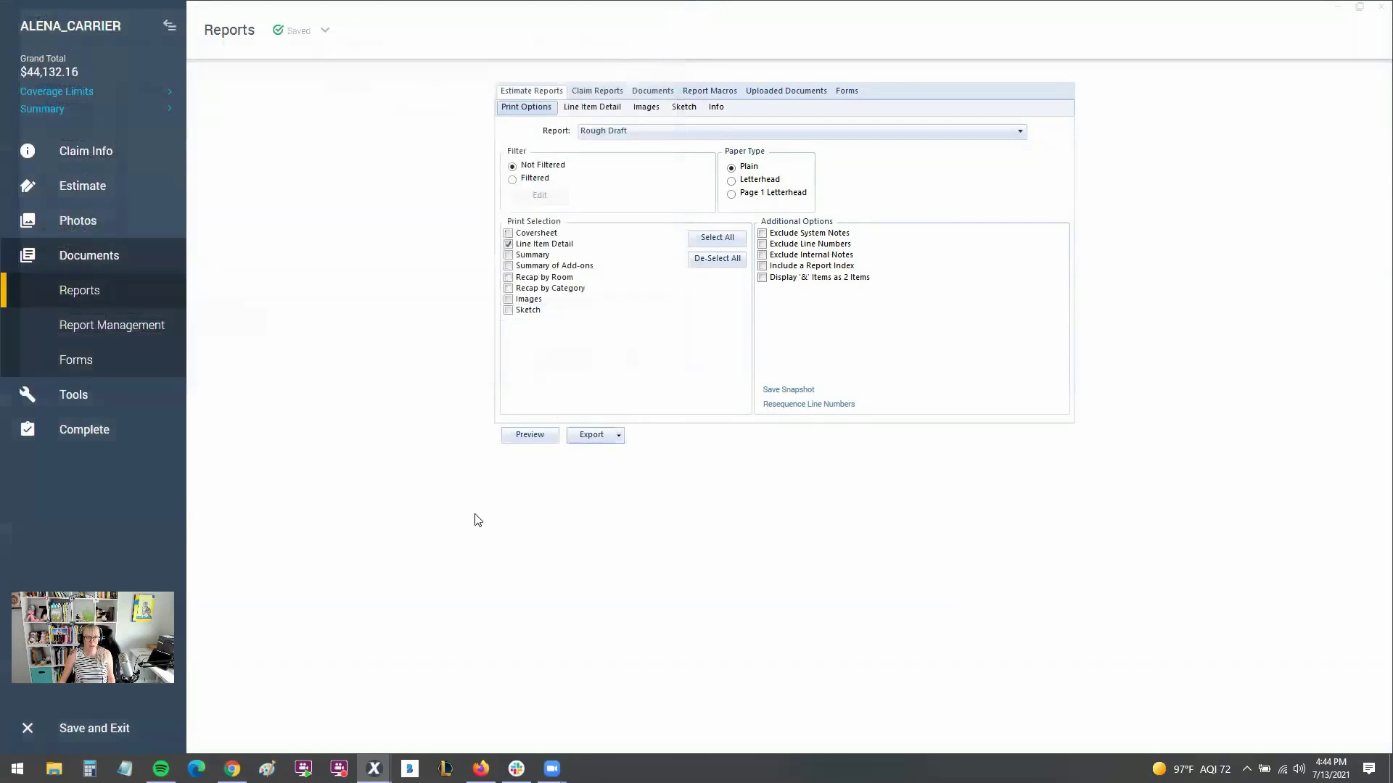
Step: Preview the Rough Draft report PDF again and close the Acrobat window
left_click(519, 436)
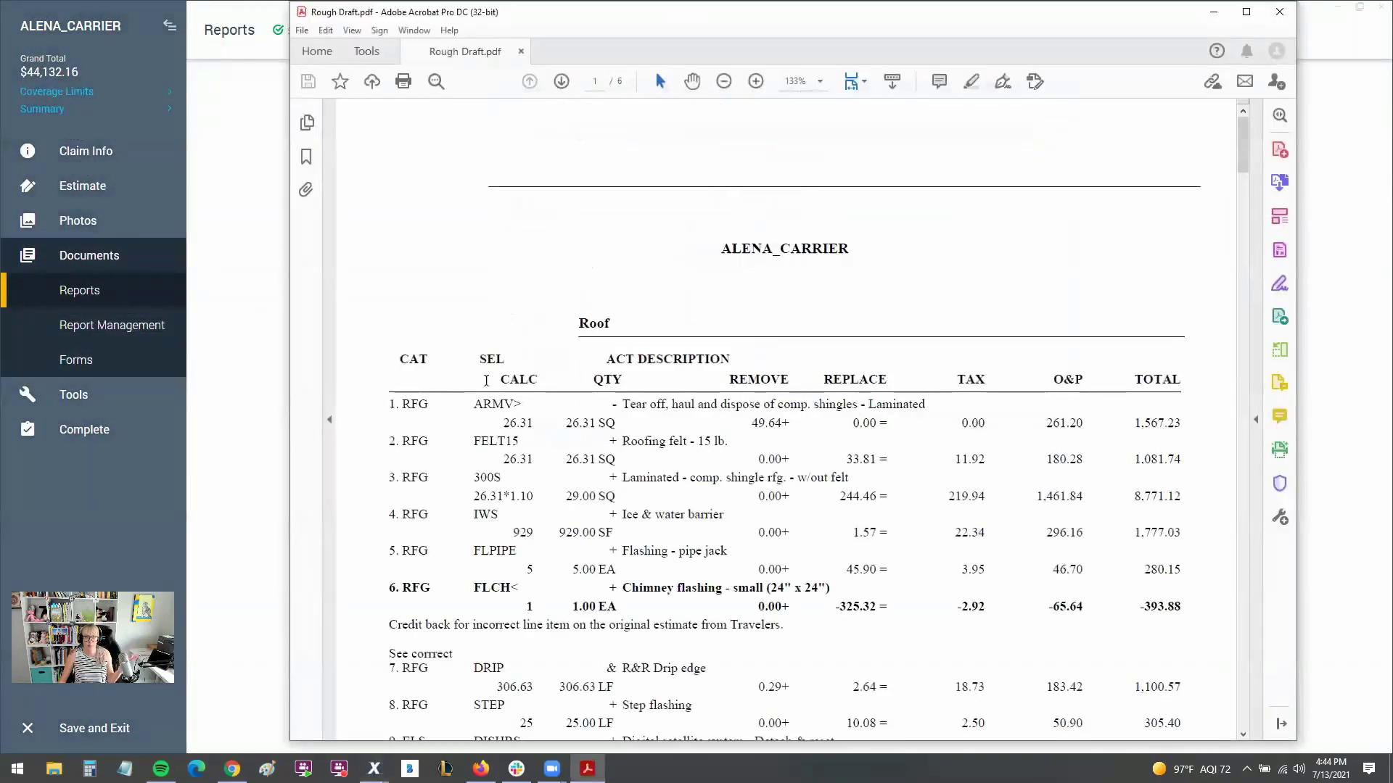
scroll(663, 374, "down", 3)
scroll(663, 373, "up", 3)
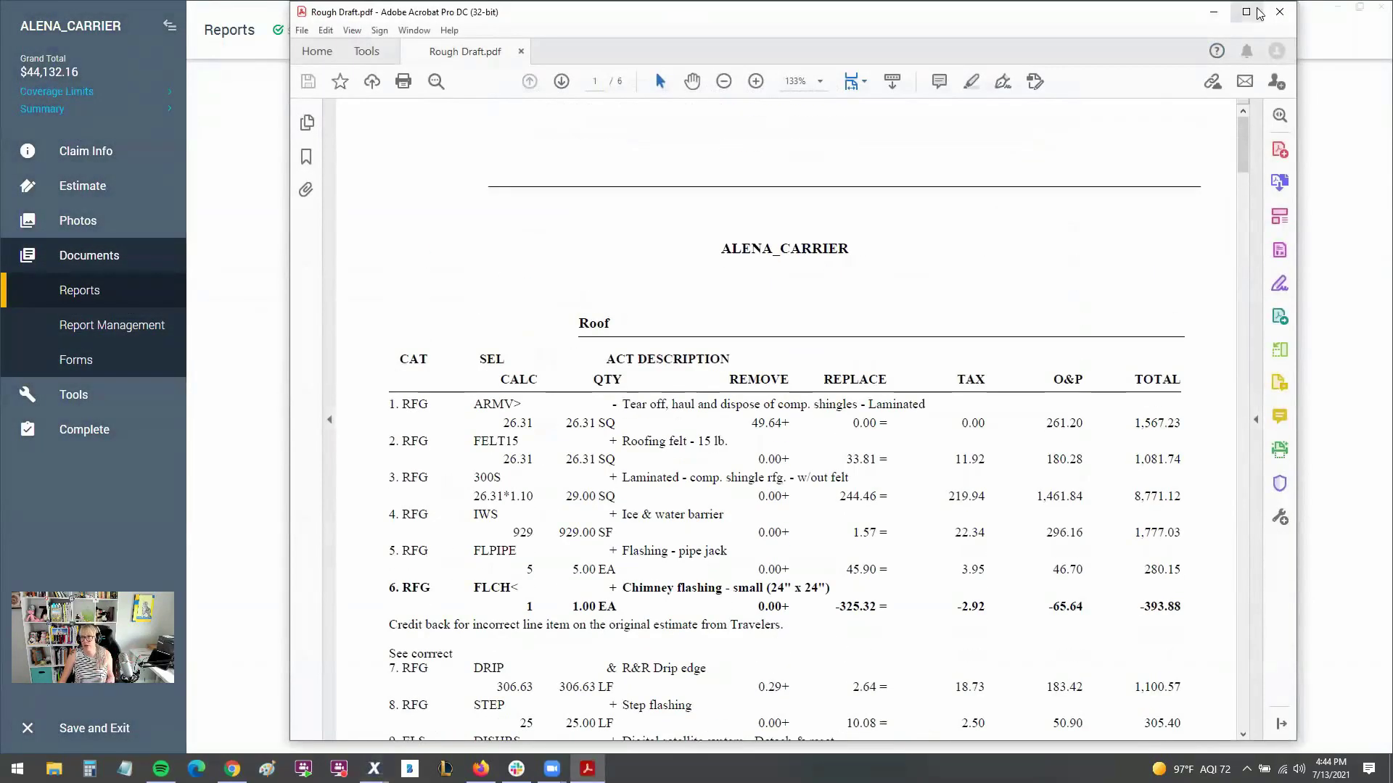
left_click(1278, 14)
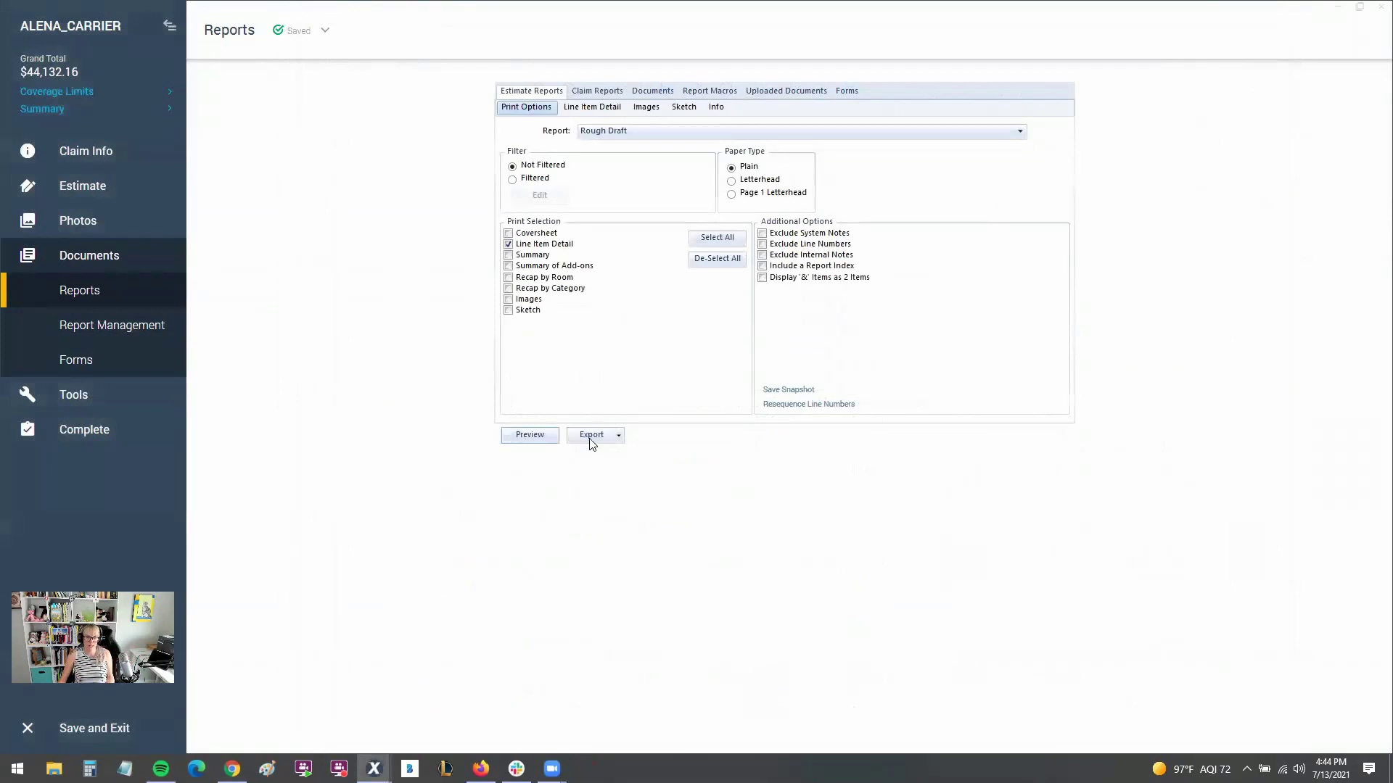